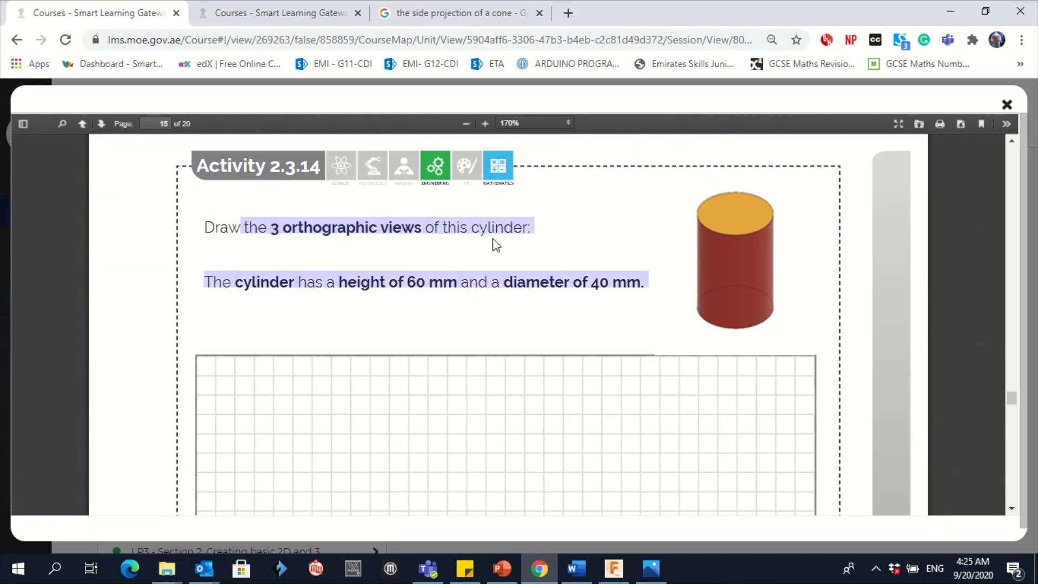
# Switch to Fusion 360 and create a cylinder with a 40 mm diameter and 60 mm height, centred at the origin on the horizontal plane
pyautogui.click(455, 281)
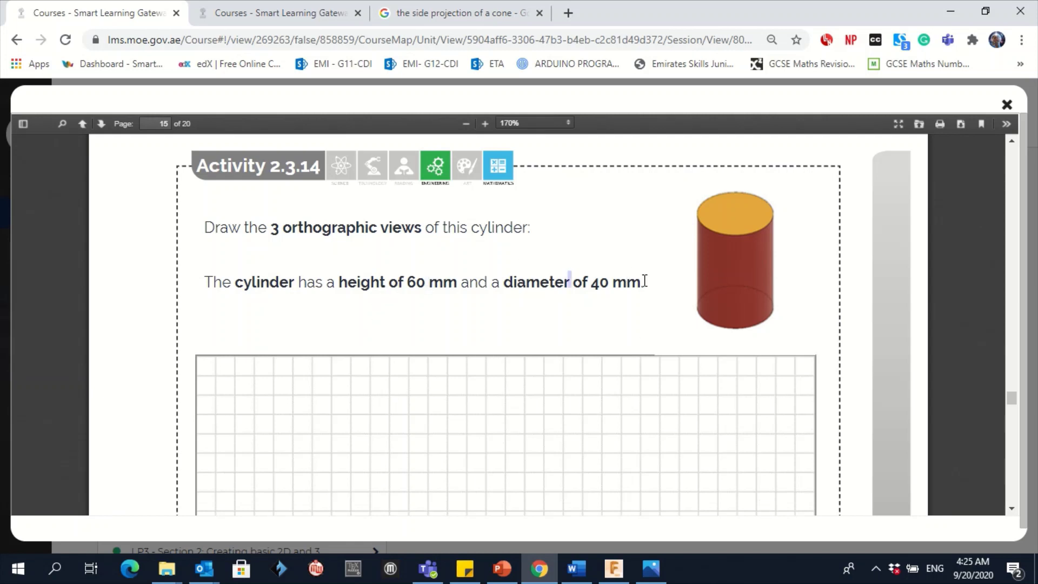
pyautogui.click(606, 576)
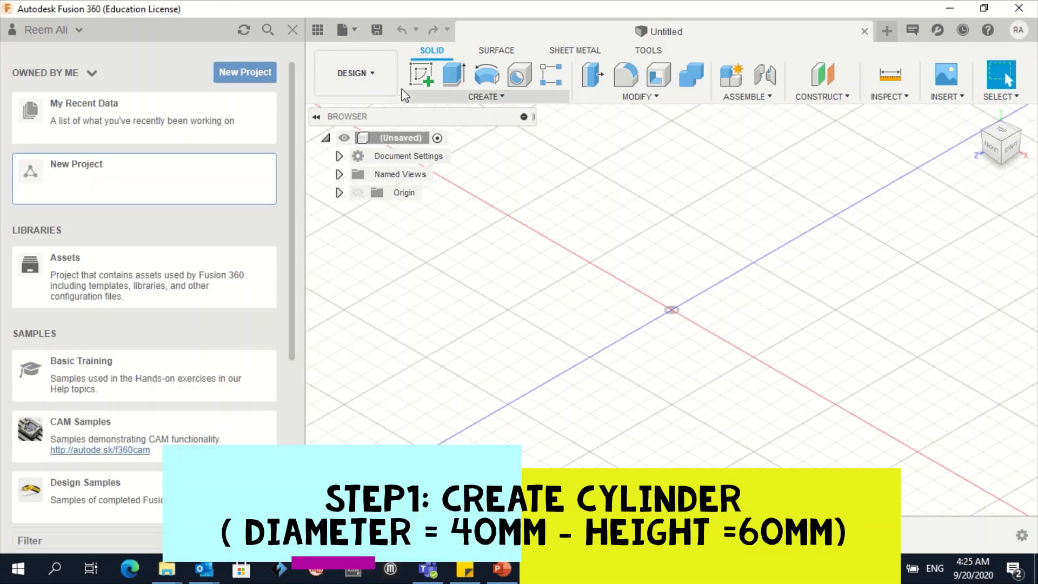
pyautogui.click(420, 76)
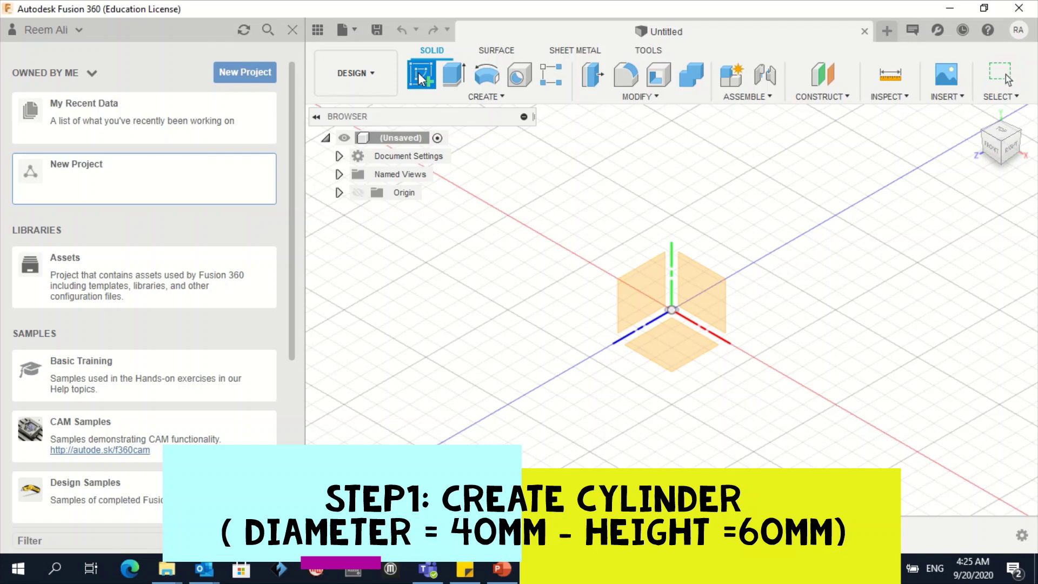
pyautogui.click(476, 96)
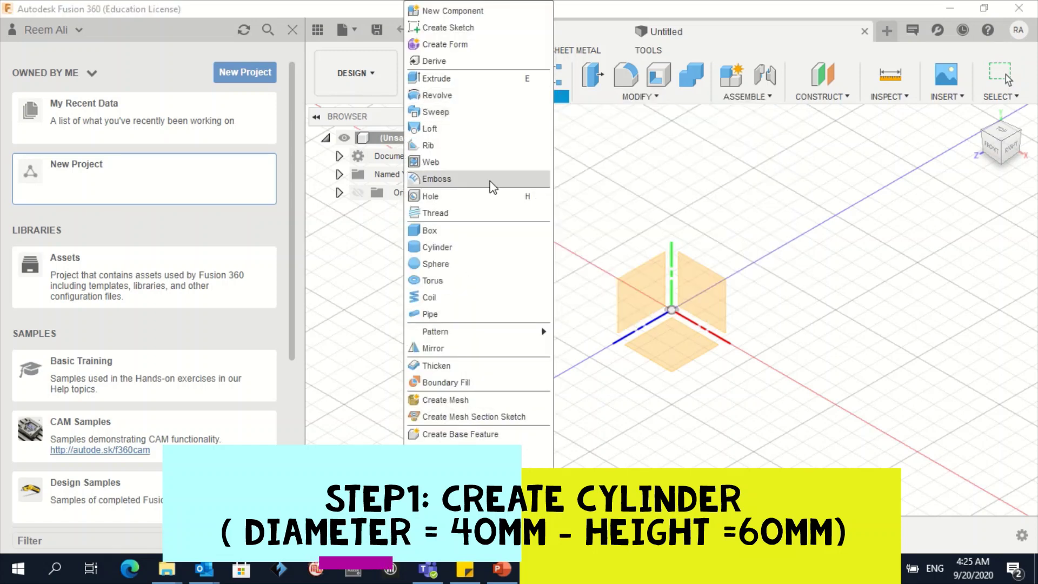
pyautogui.click(495, 248)
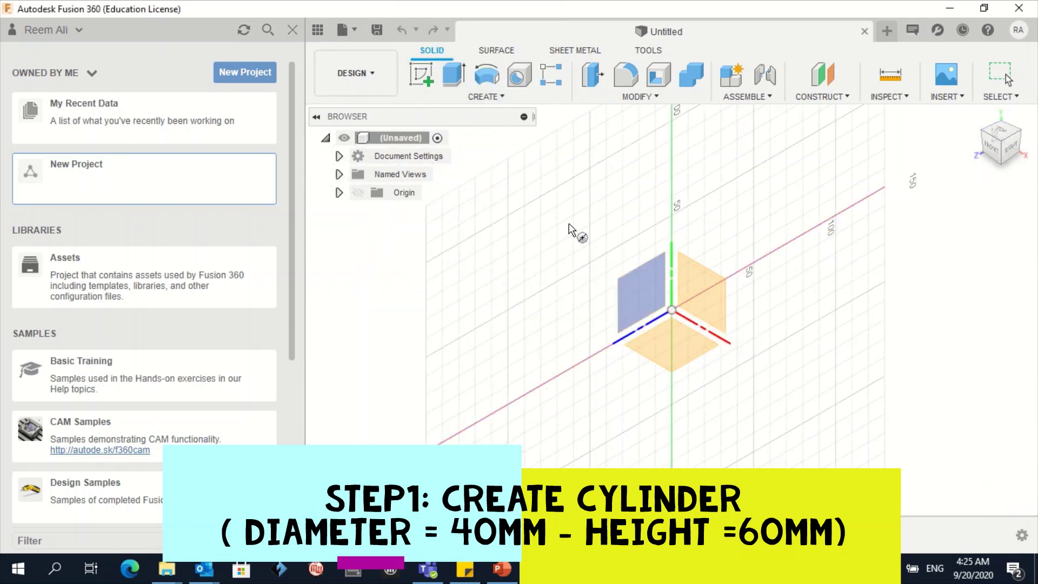
pyautogui.click(671, 352)
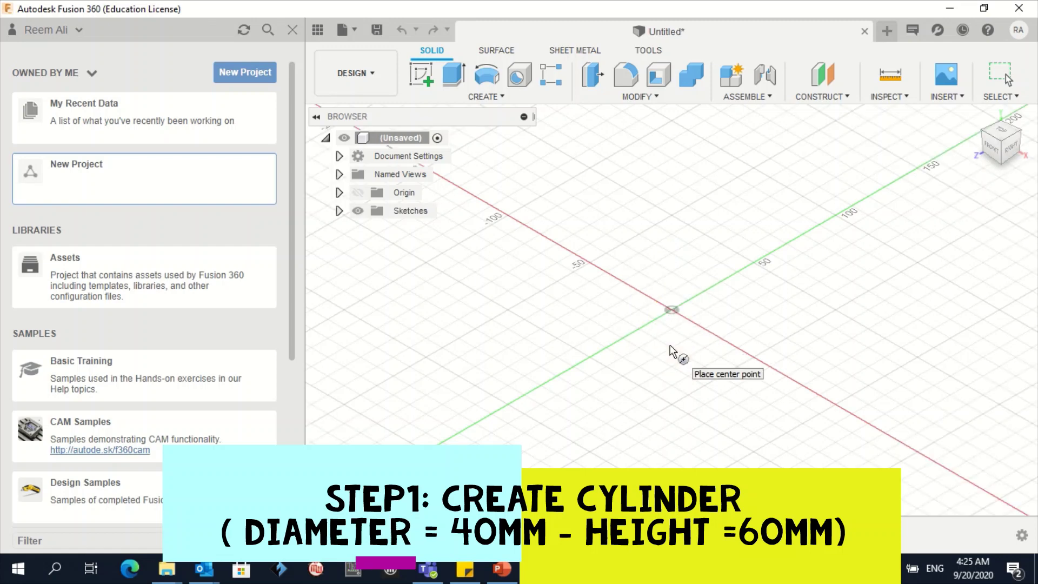
pyautogui.click(671, 309)
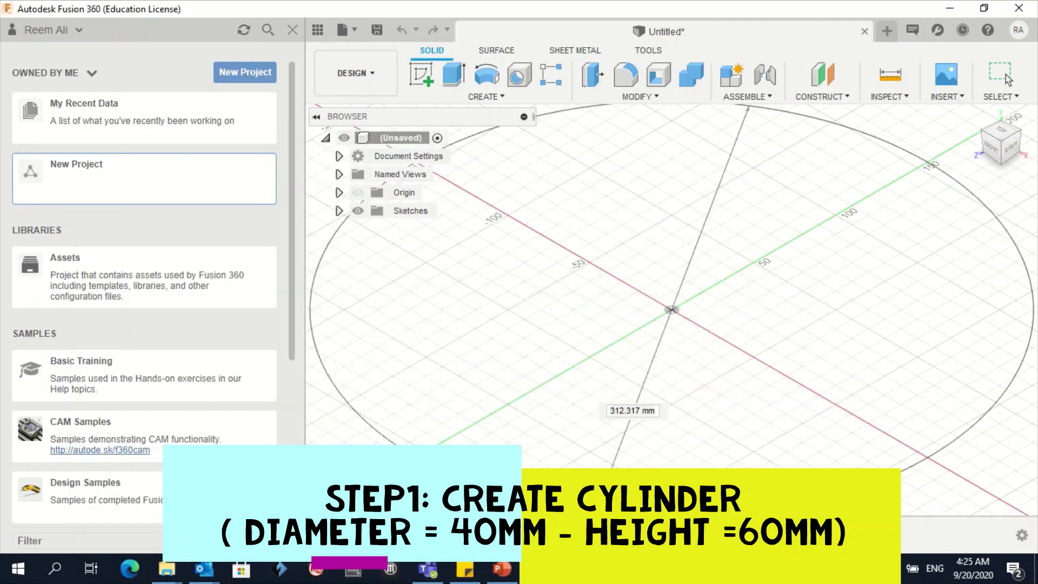
pyautogui.write('40')
pyautogui.press('Tab')
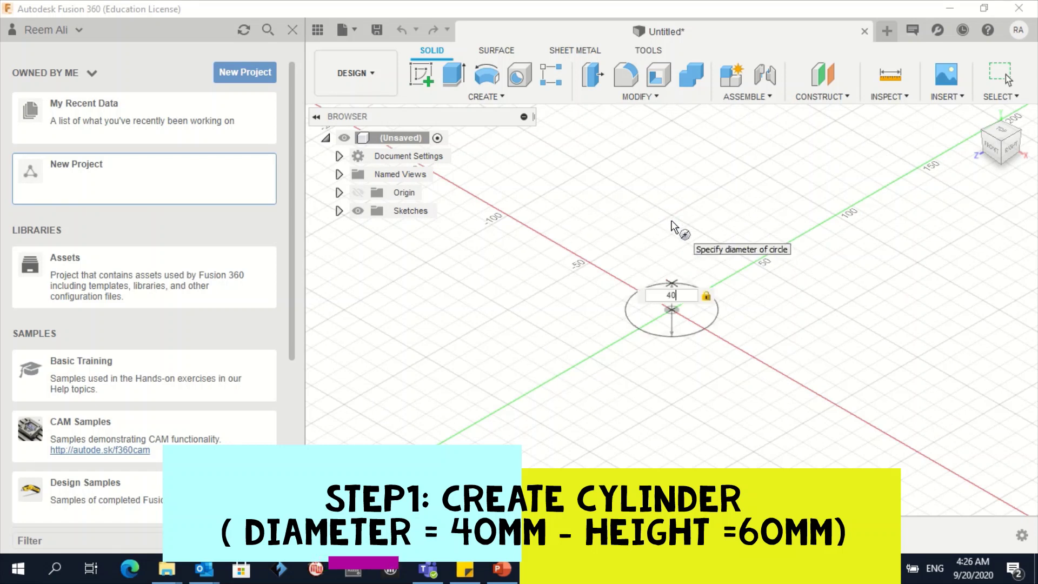
pyautogui.press('Return')
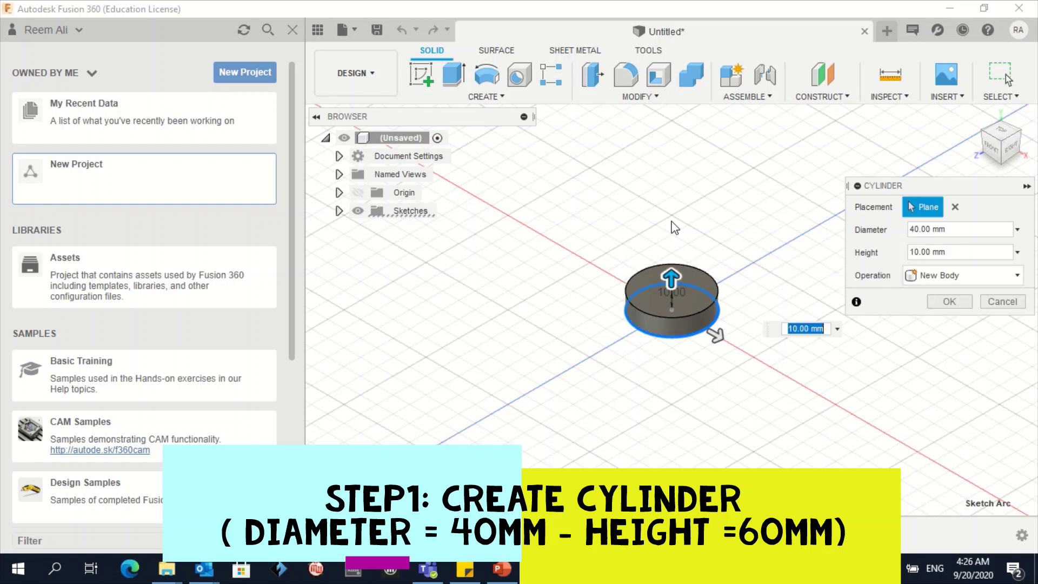
pyautogui.write('60')
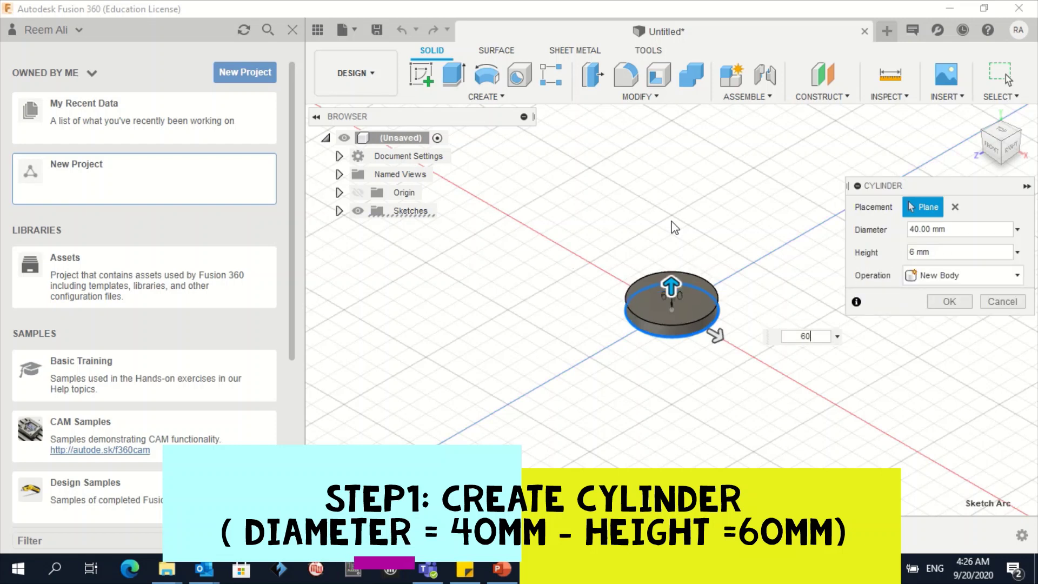
pyautogui.press('Return')
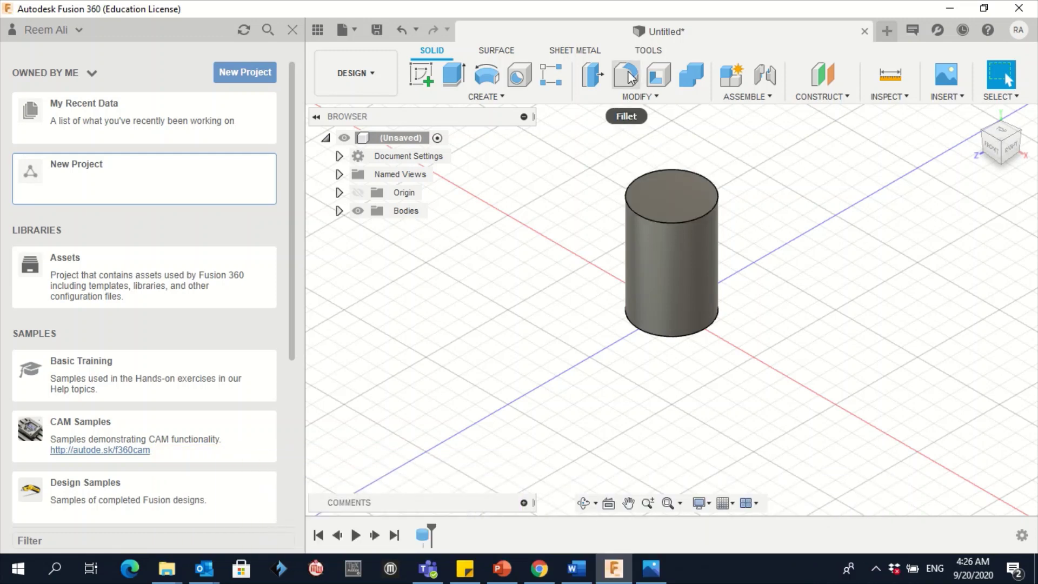
# Check the colours on the worksheet and apply the Plastic - Translucent Glossy (Red) appearance to the cylinder's side face only
pyautogui.click(540, 568)
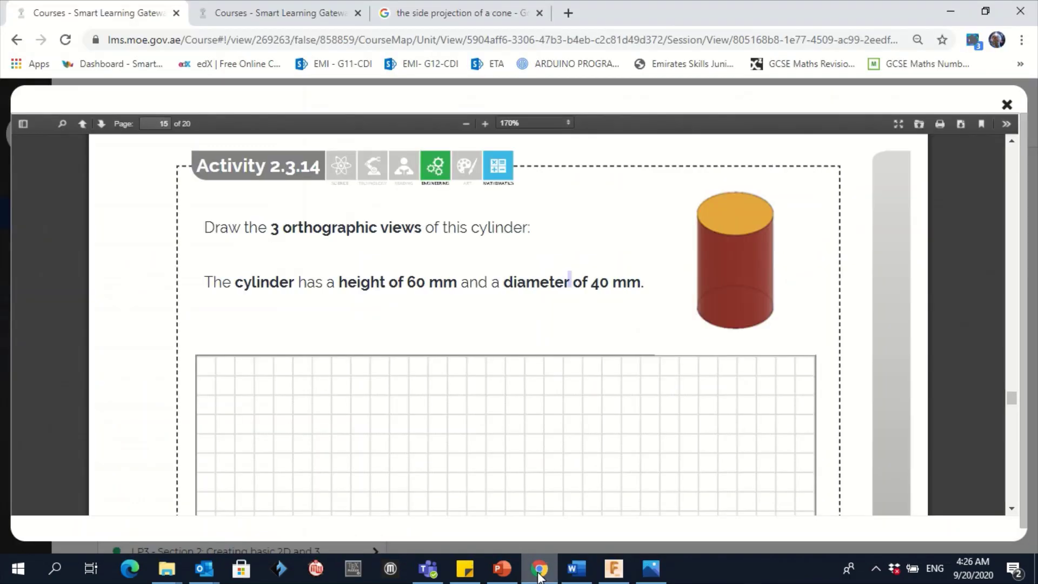
pyautogui.click(540, 568)
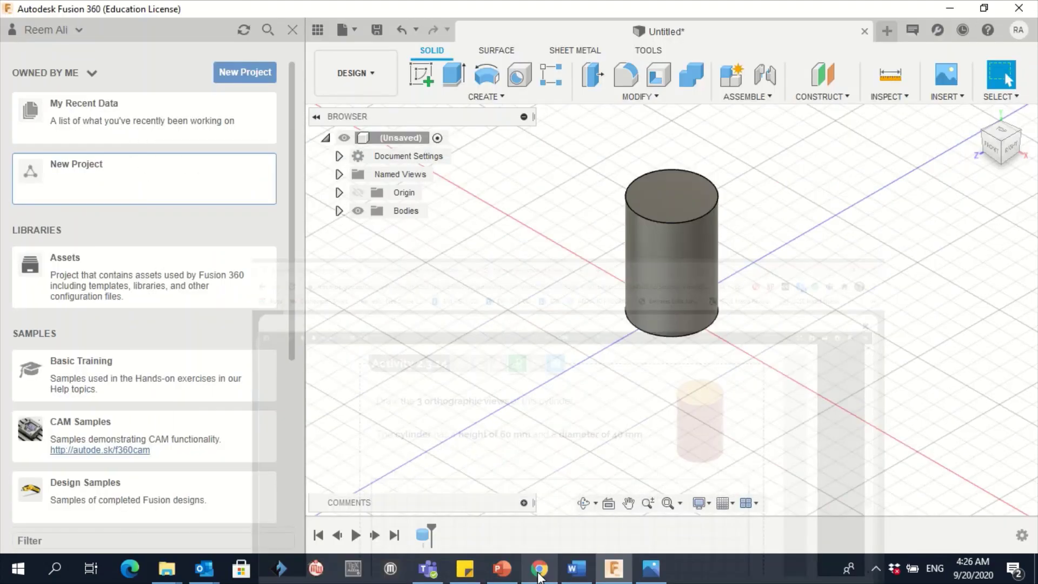
pyautogui.click(650, 97)
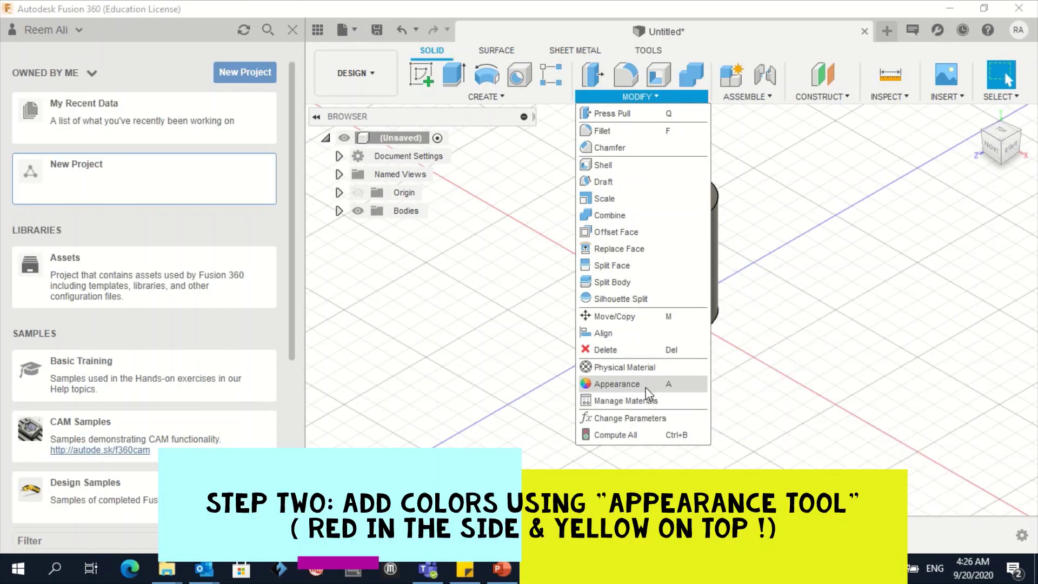
pyautogui.click(647, 385)
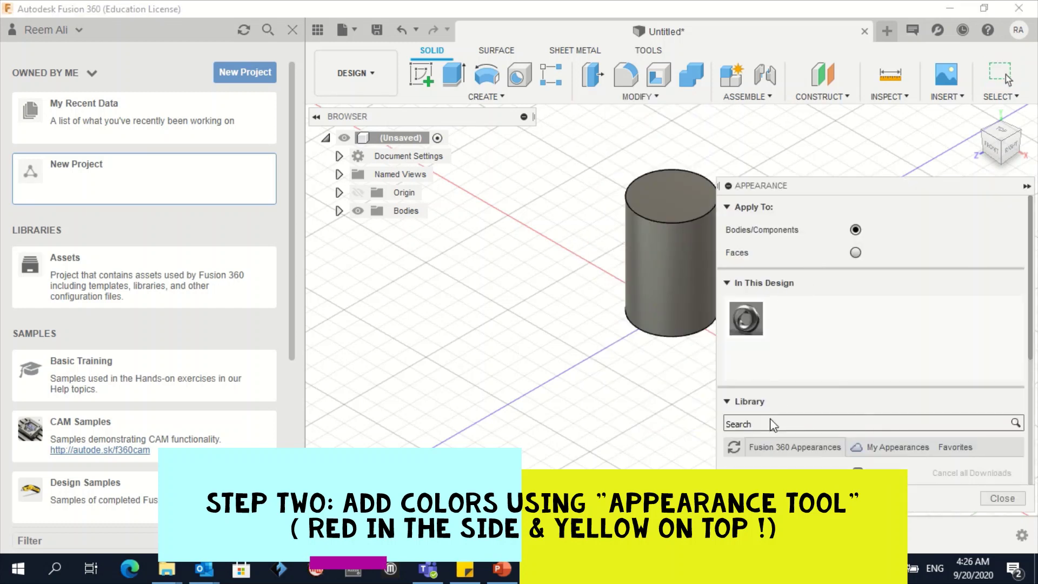
pyautogui.click(854, 253)
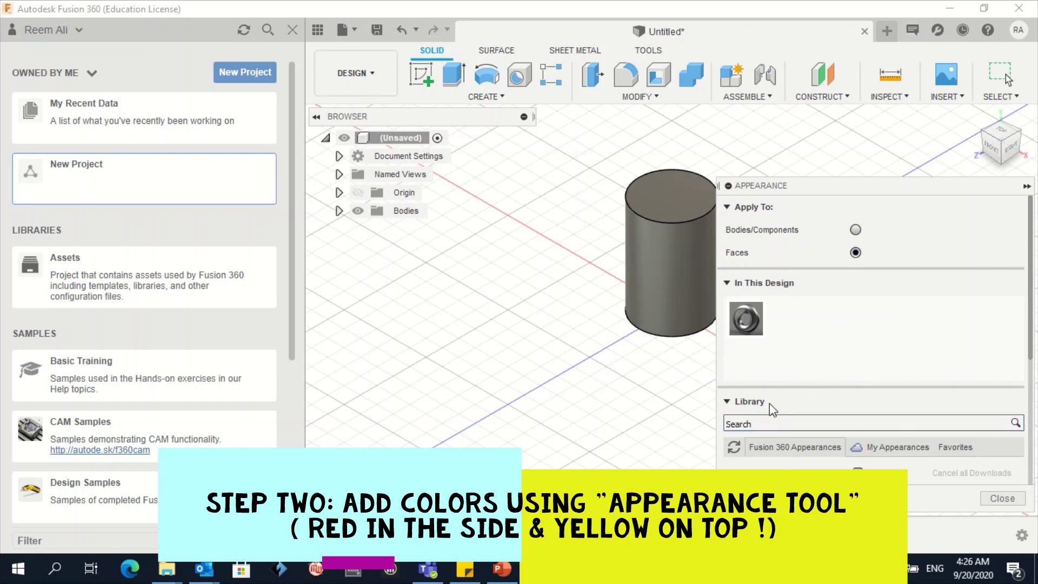
pyautogui.click(726, 403)
pyautogui.click(726, 402)
pyautogui.scroll(-4, 790, 413)
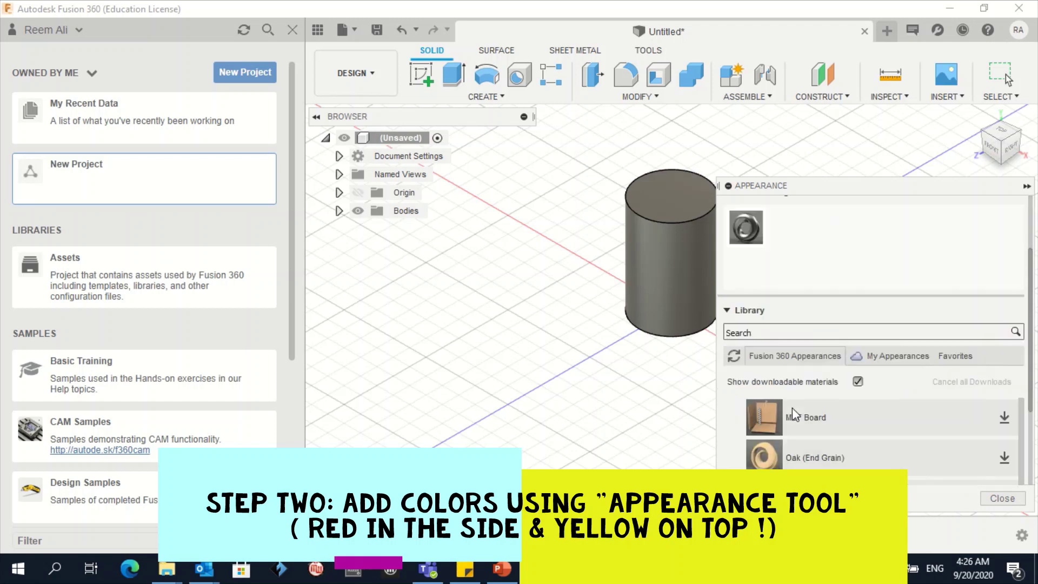
pyautogui.scroll(10, 793, 413)
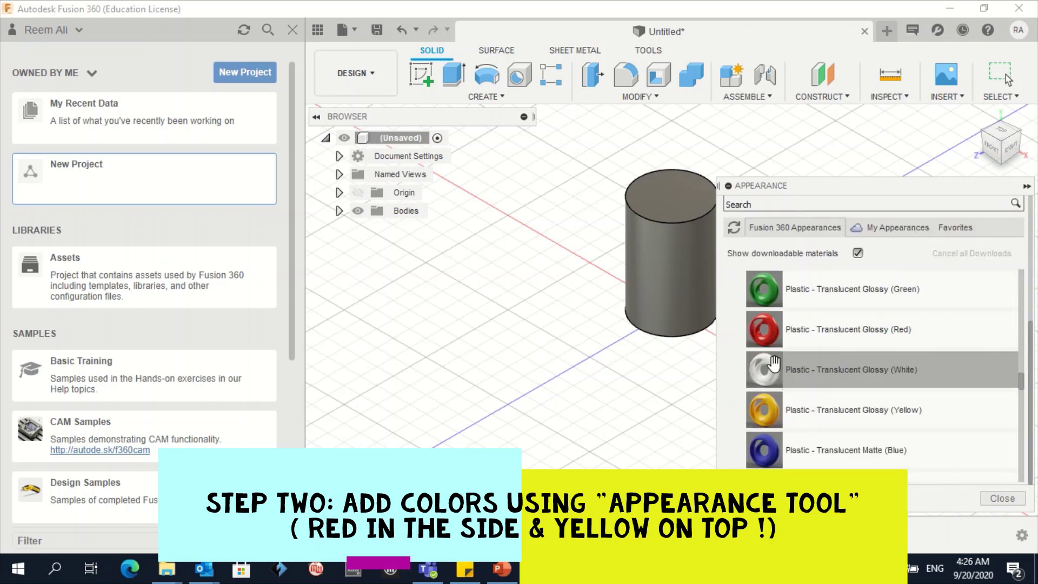
pyautogui.moveTo(770, 340); pyautogui.dragTo(686, 294)
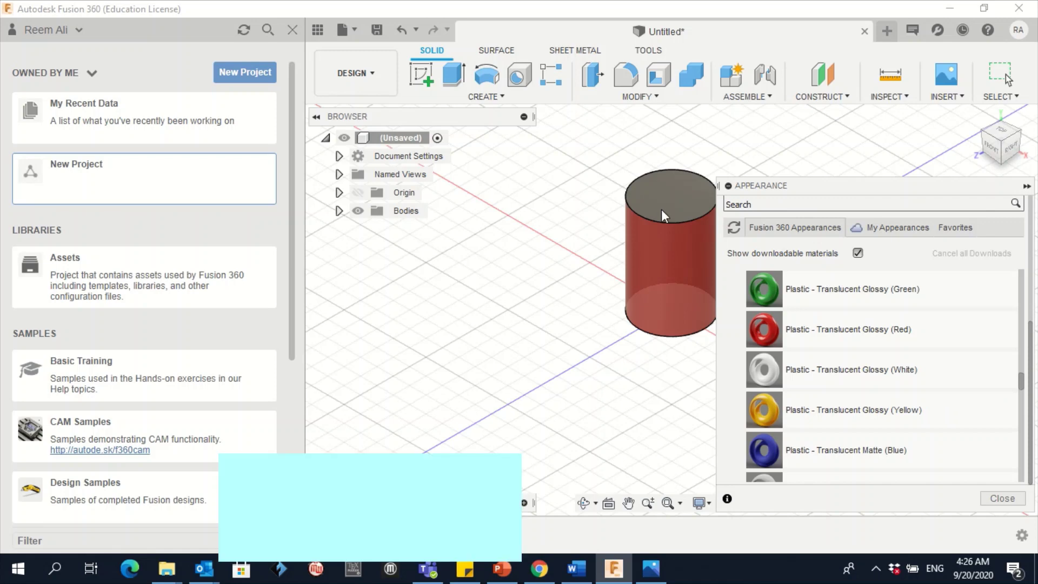
# Apply the Plastic - Translucent Glossy (Yellow) appearance to the cylinder's top face and collapse the Appearance dialog
pyautogui.moveTo(763, 410); pyautogui.dragTo(668, 202)
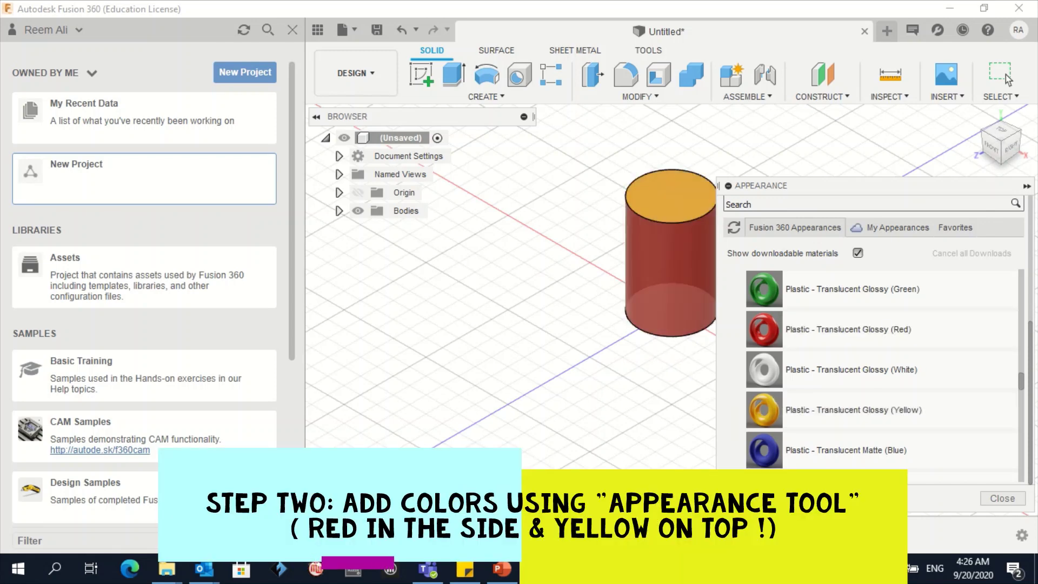
pyautogui.click(532, 440)
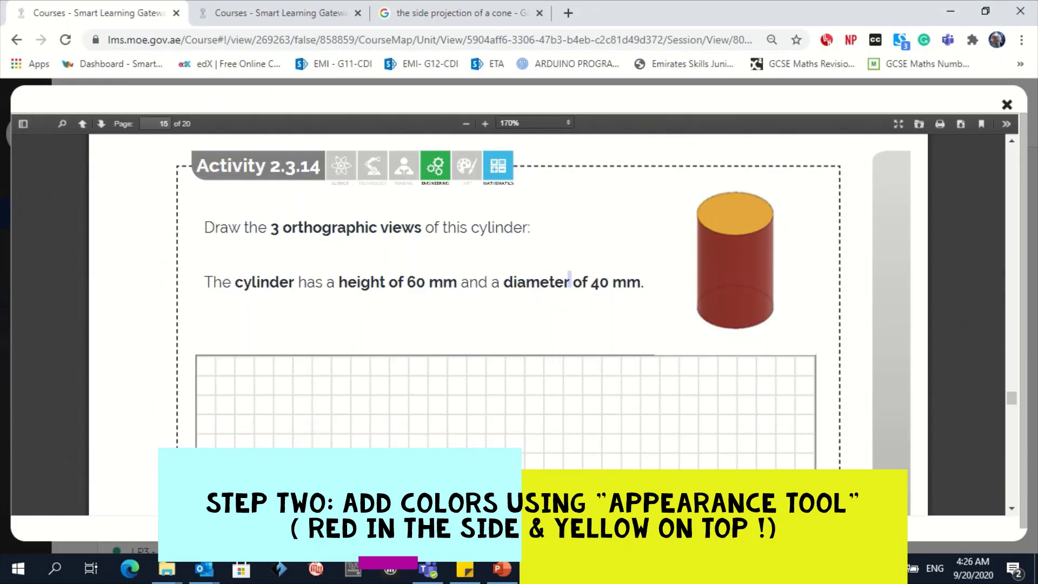
pyautogui.hotkey('alt', 'Tab')
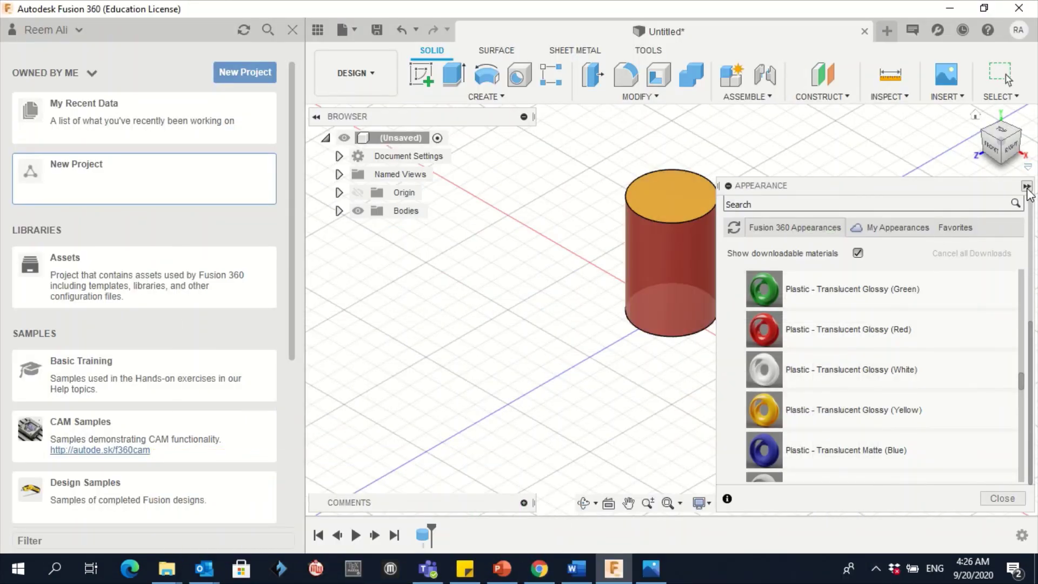
pyautogui.click(1027, 187)
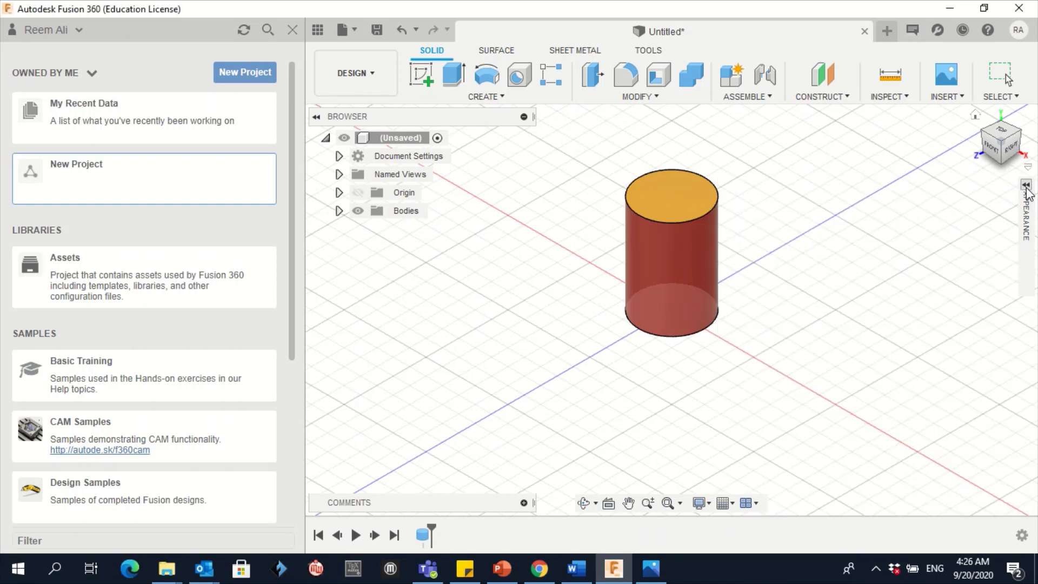
pyautogui.click(975, 115)
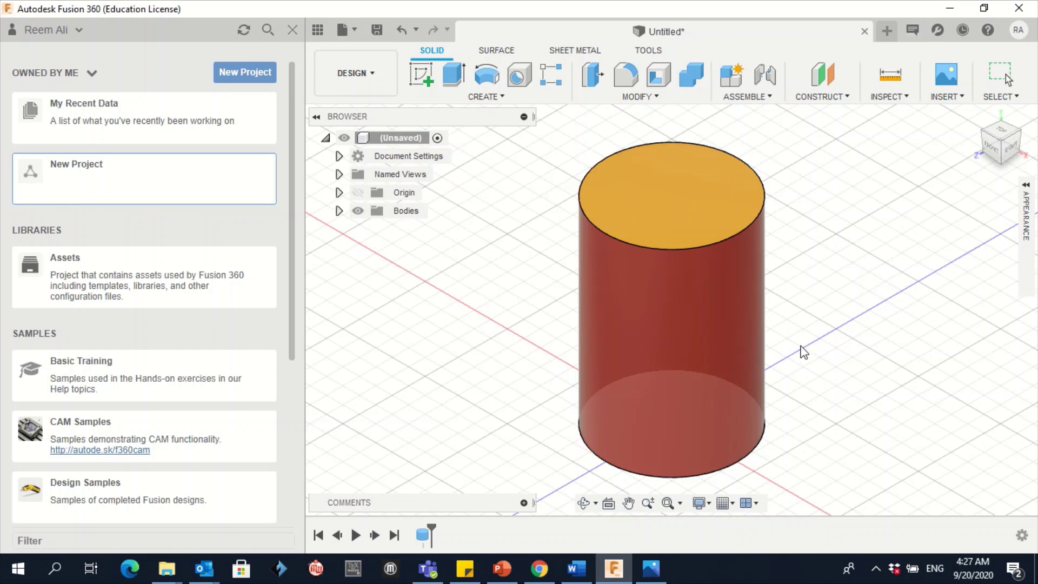
pyautogui.rightClick(802, 352)
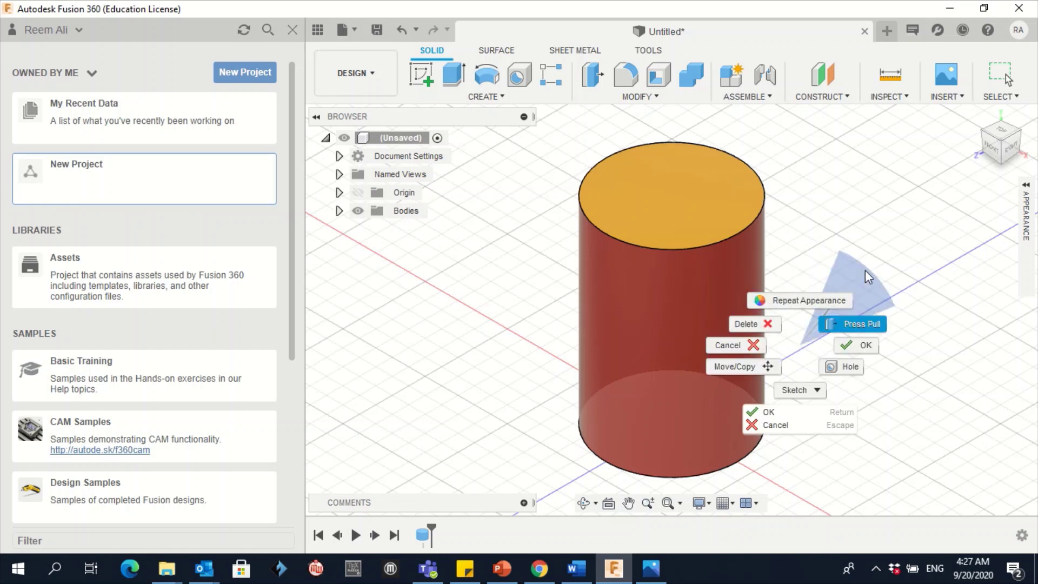
pyautogui.click(945, 215)
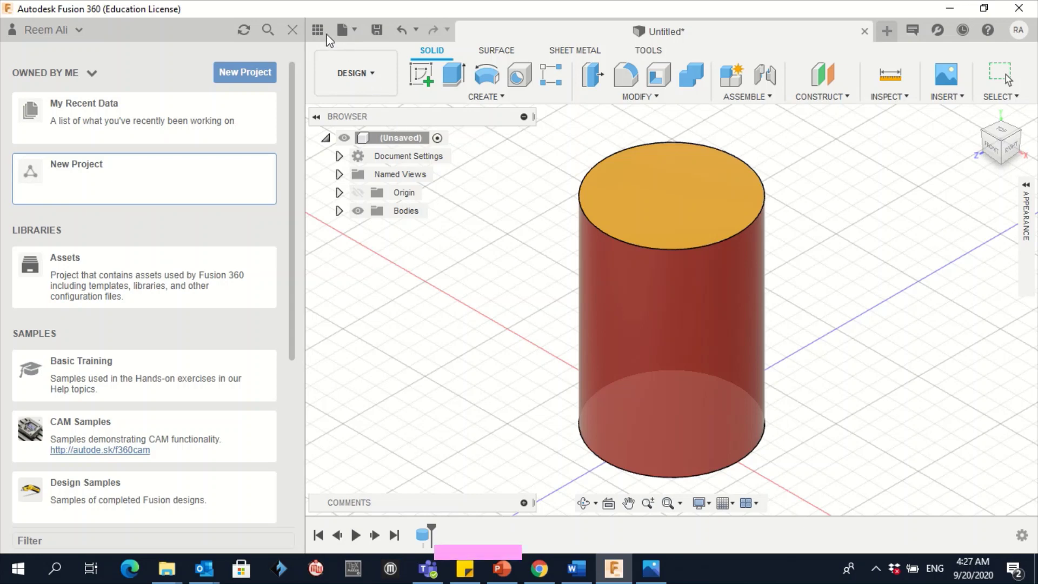
# Save the design as "Cylinder Red& yellow" in My First Project and create a new ISO A3 drawing in mm from its full assembly
pyautogui.click(355, 31)
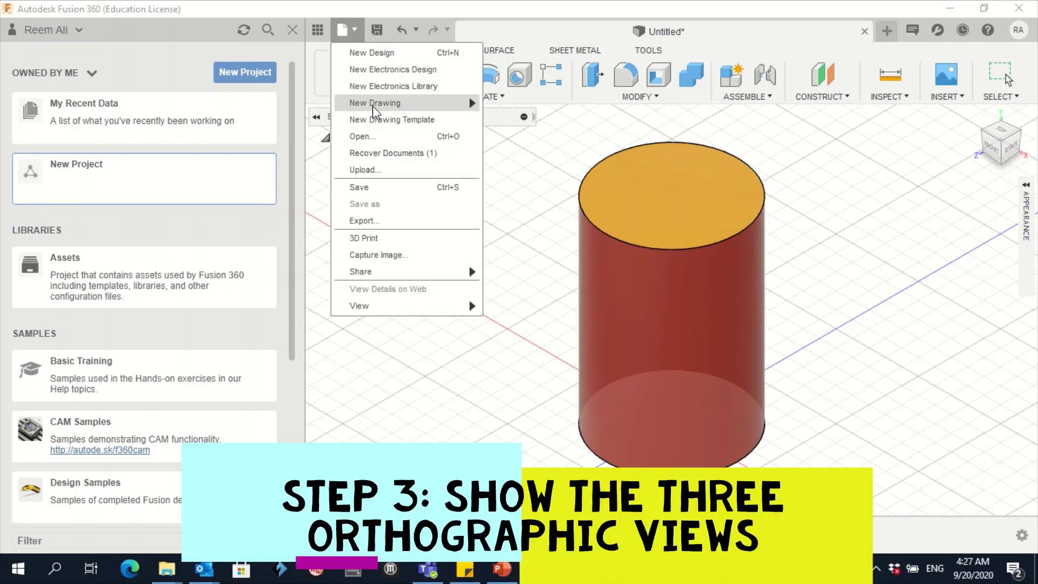
pyautogui.moveTo(376, 111)
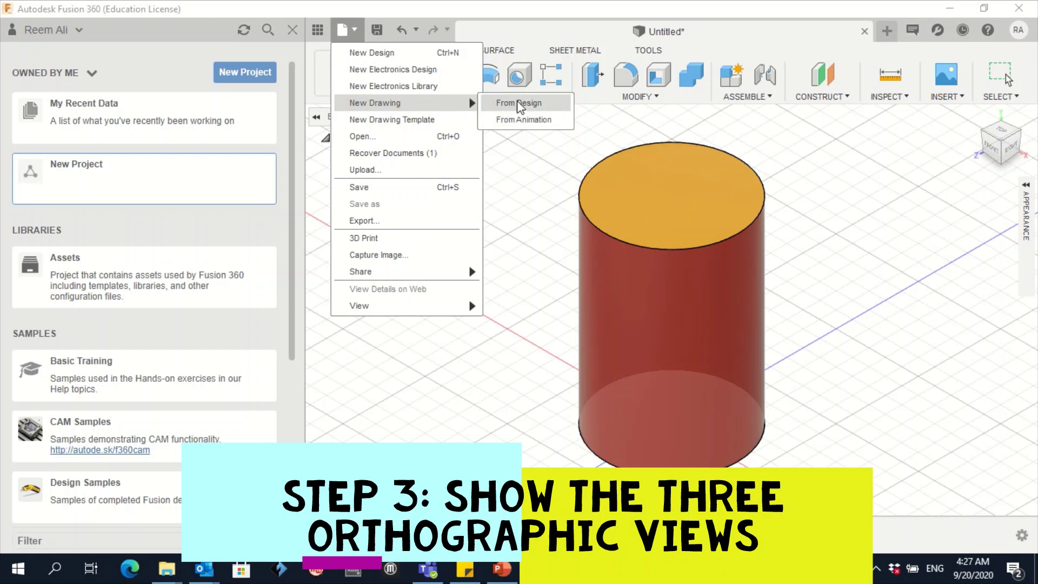
pyautogui.click(552, 108)
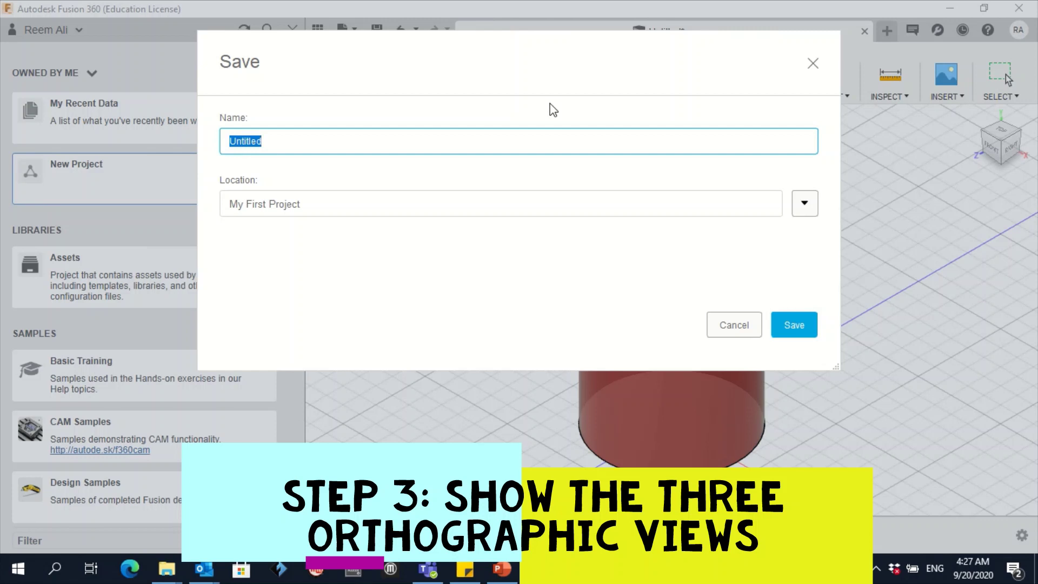
pyautogui.write('Cylinder Red& yellow')
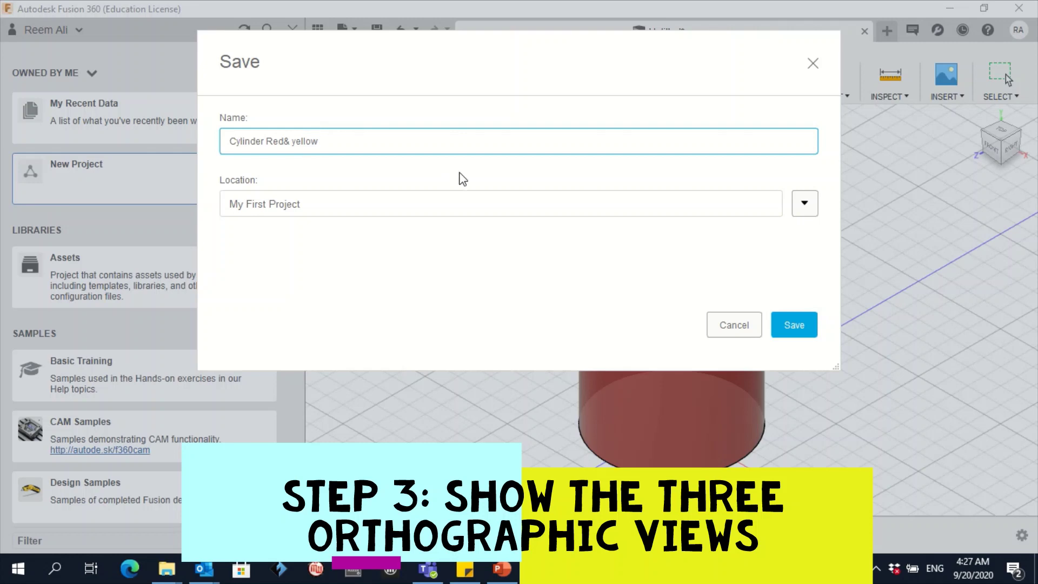
pyautogui.click(786, 329)
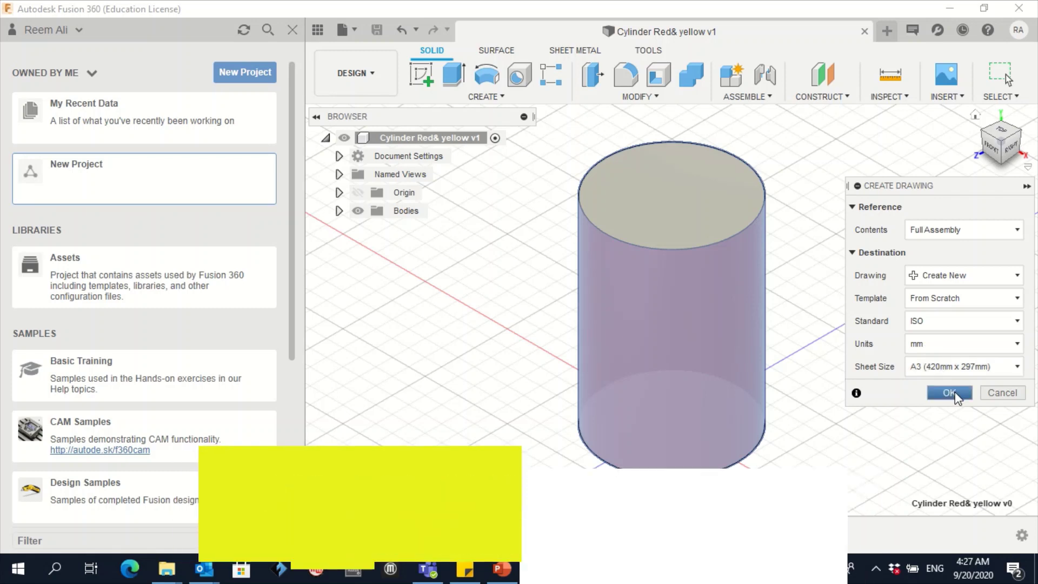
pyautogui.click(949, 394)
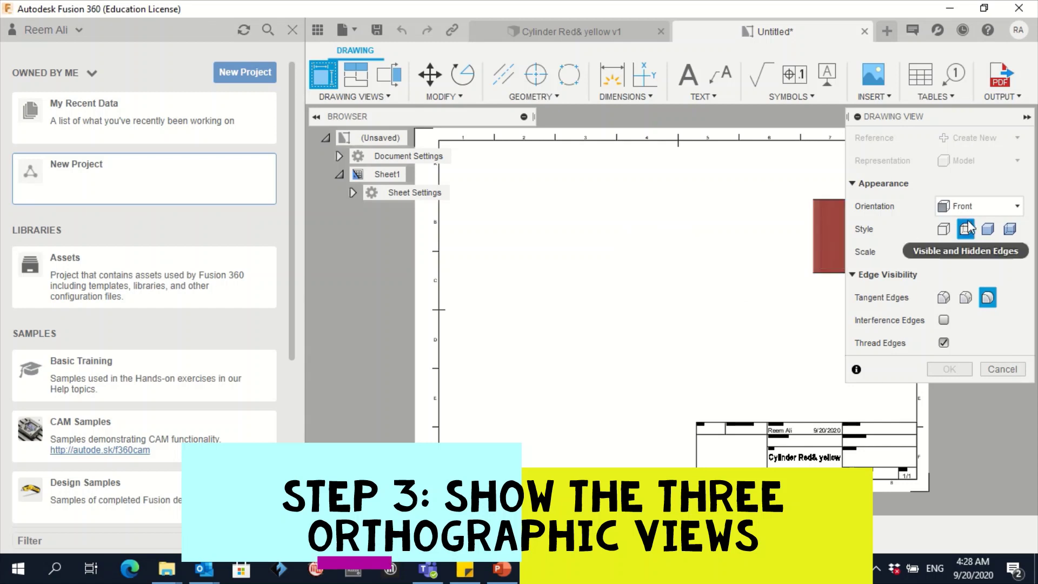
# Place the cylinder's front view at 1:1 scale on the sheet and project a side view to its left and a top view below it
pyautogui.click(634, 260)
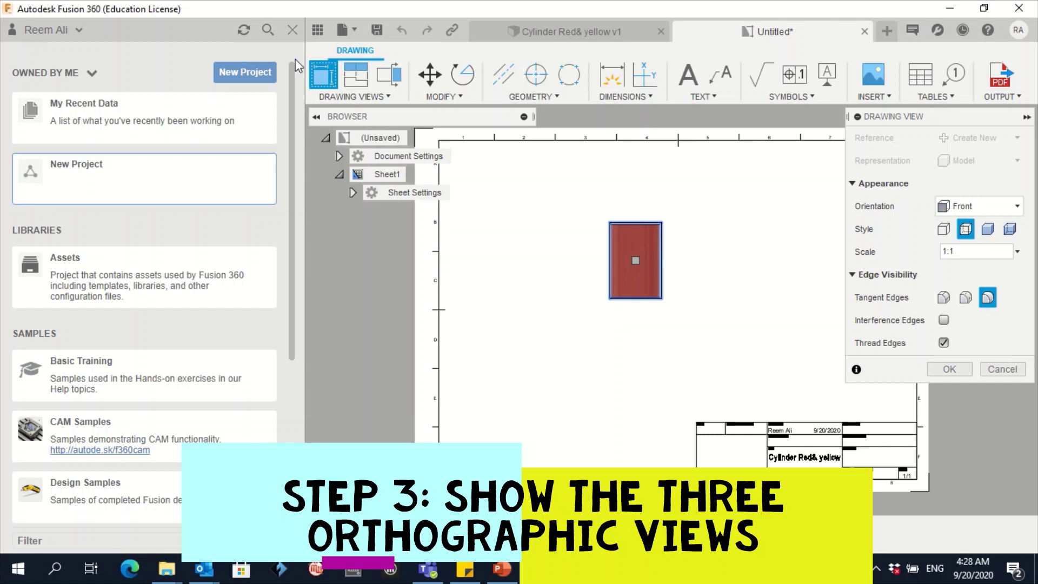
pyautogui.click(355, 87)
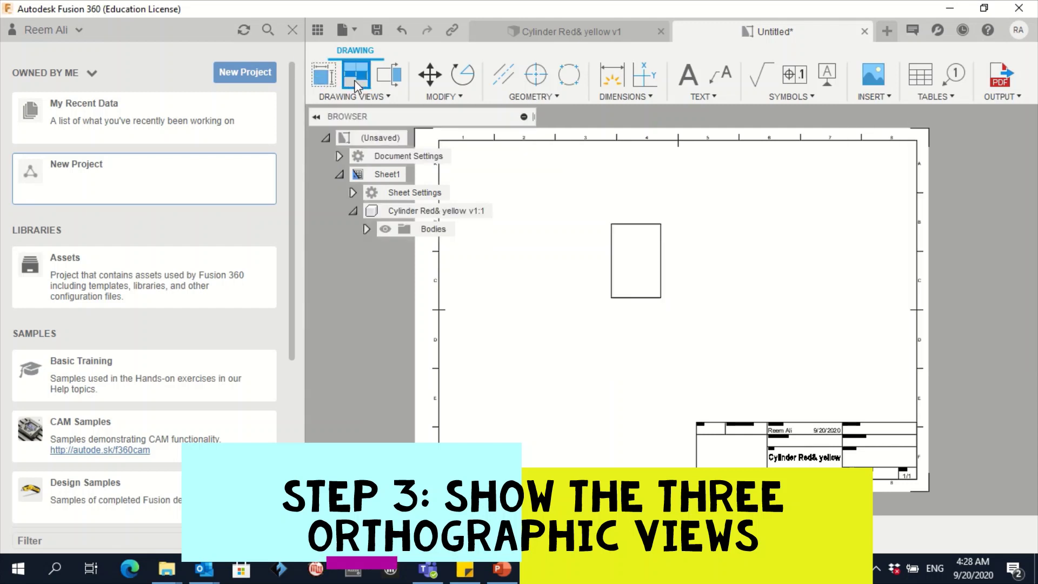
pyautogui.click(627, 244)
pyautogui.click(627, 244)
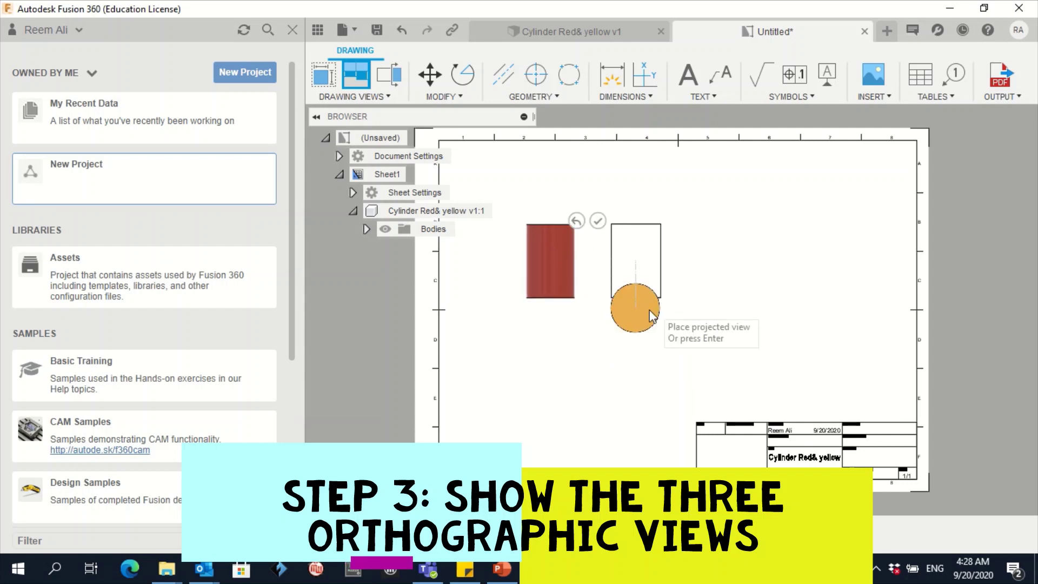
pyautogui.click(653, 352)
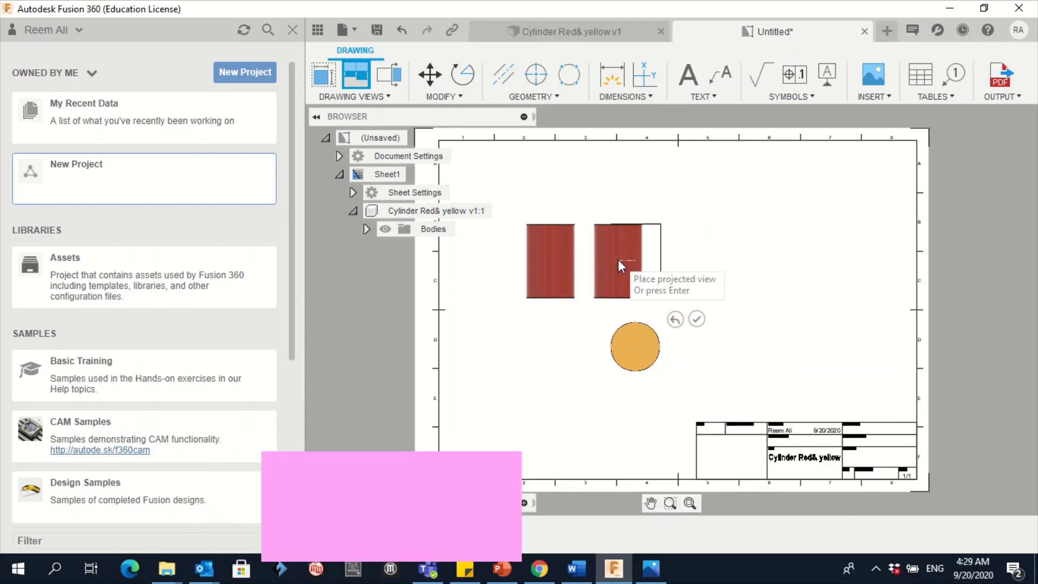
pyautogui.click(713, 254)
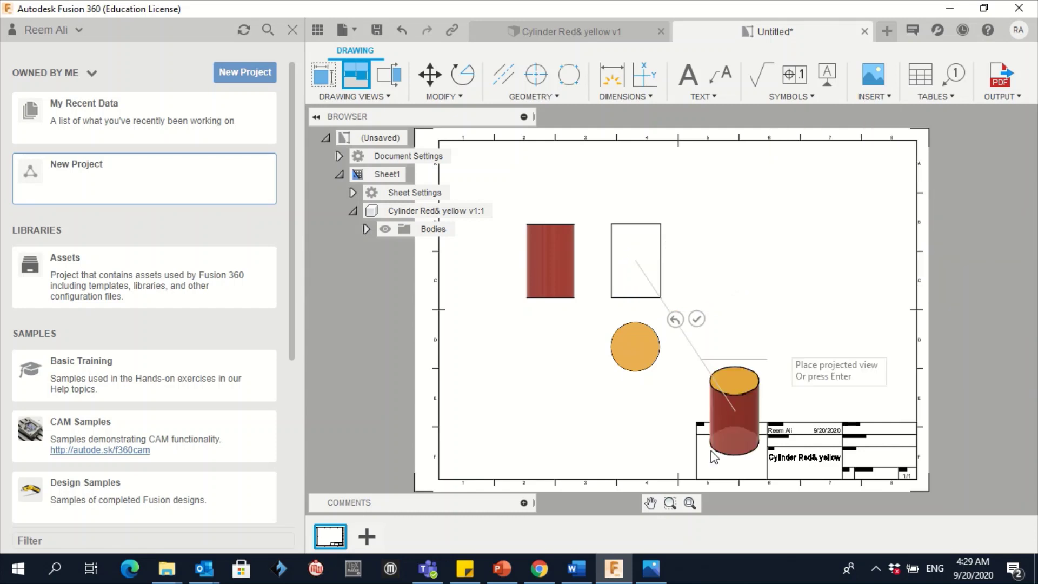
# Switch to the Word worksheet and look through the activity pages for the spaces provided for drawing snapshots
pyautogui.click(573, 577)
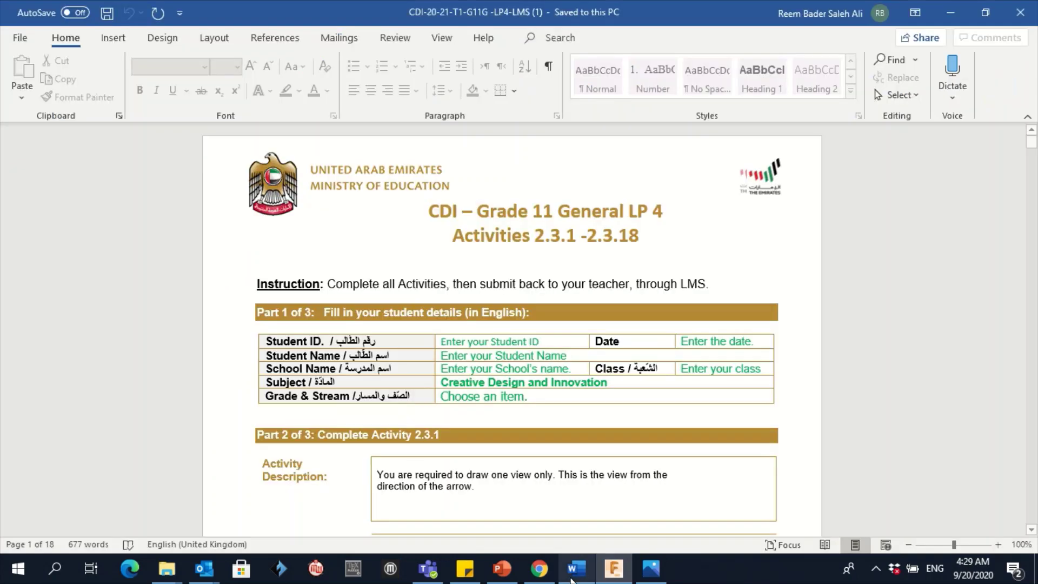
pyautogui.scroll(-20, 570, 313)
pyautogui.scroll(-15, 573, 314)
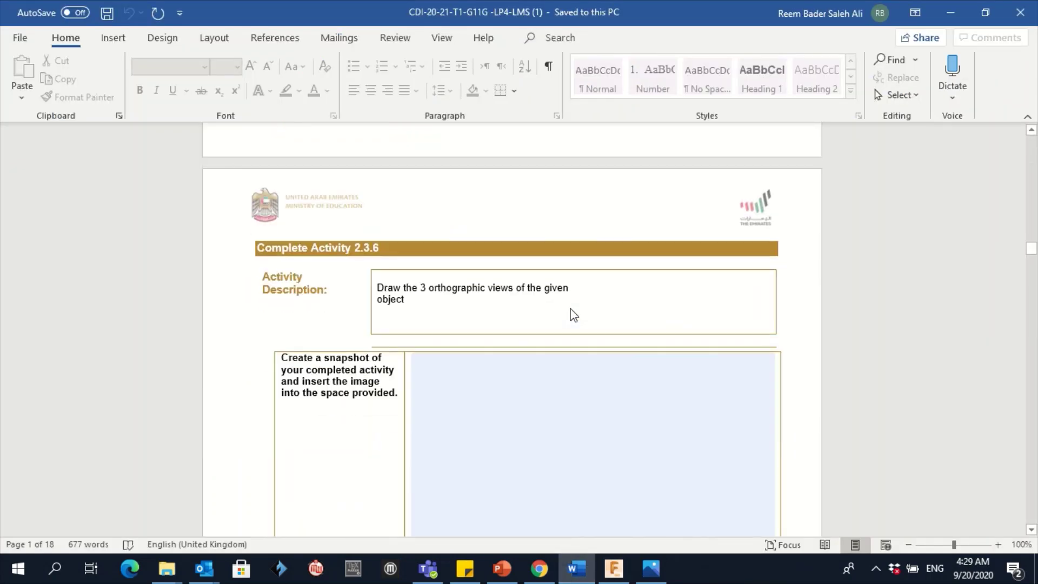
pyautogui.scroll(-20, 572, 313)
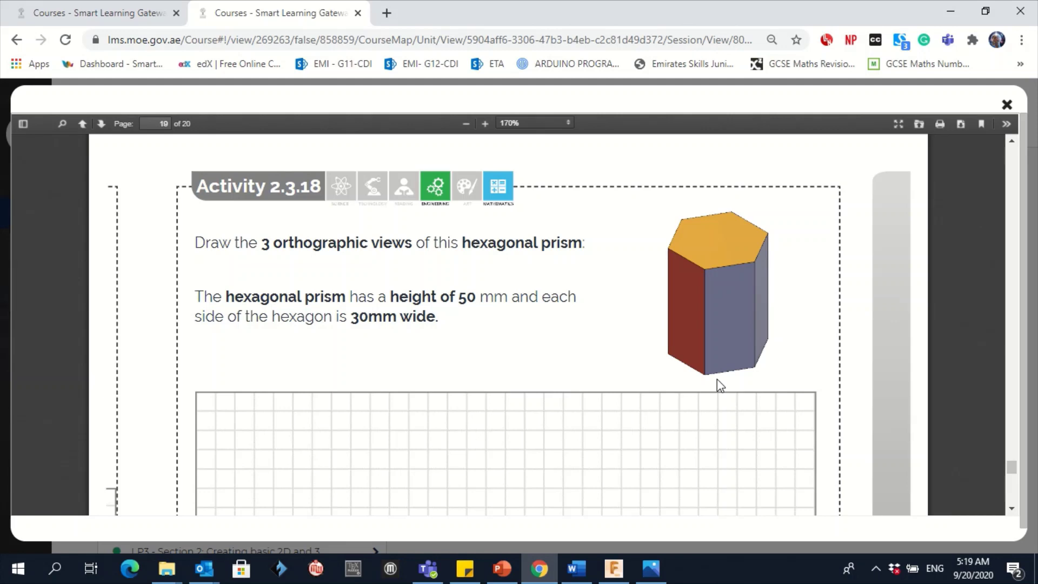
# Switch to Fusion 360, create a new design and start a sketch on the horizontal plane
pyautogui.click(613, 567)
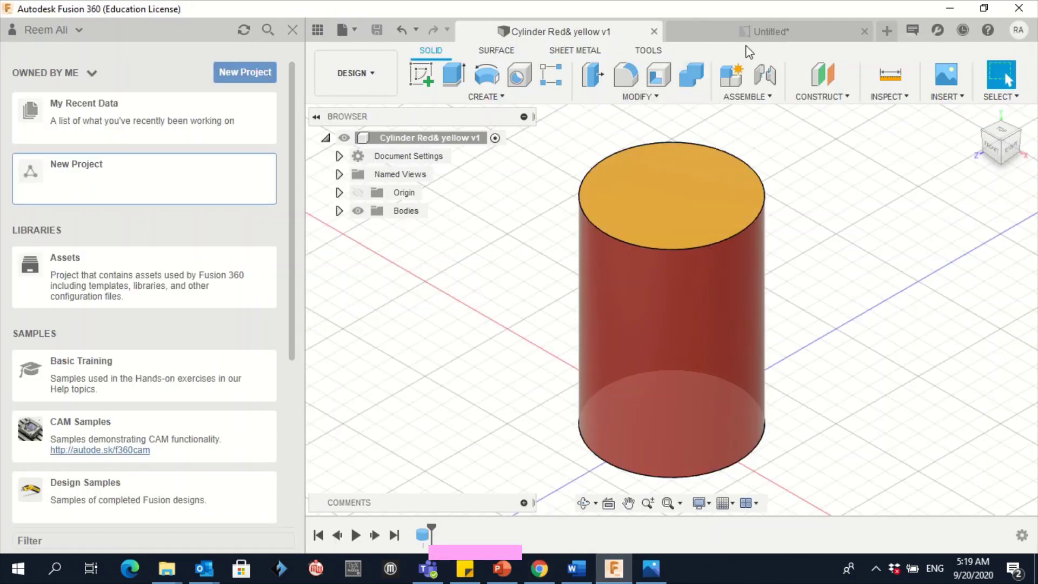
pyautogui.click(887, 32)
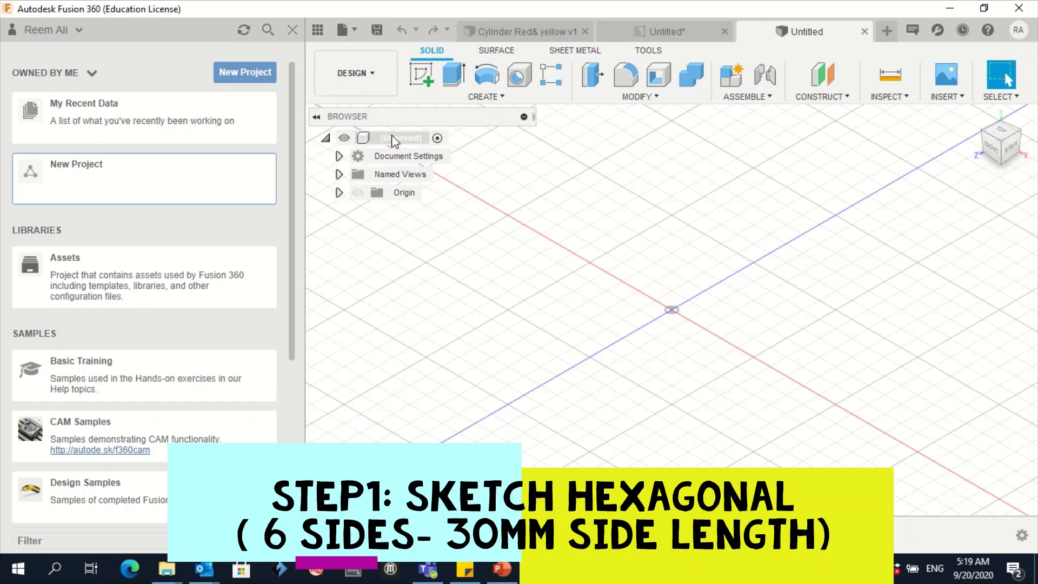
pyautogui.click(426, 78)
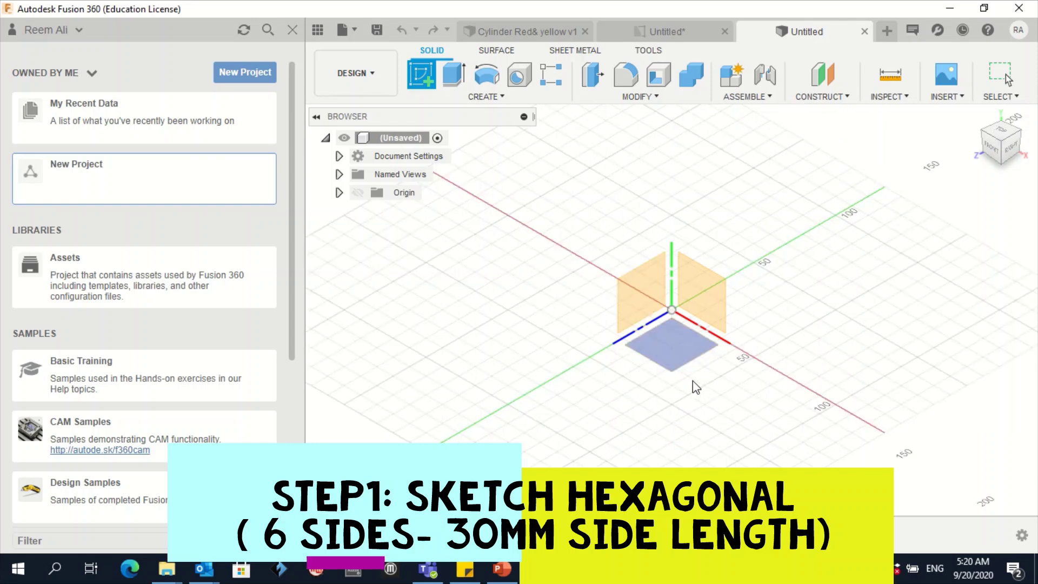
pyautogui.click(672, 357)
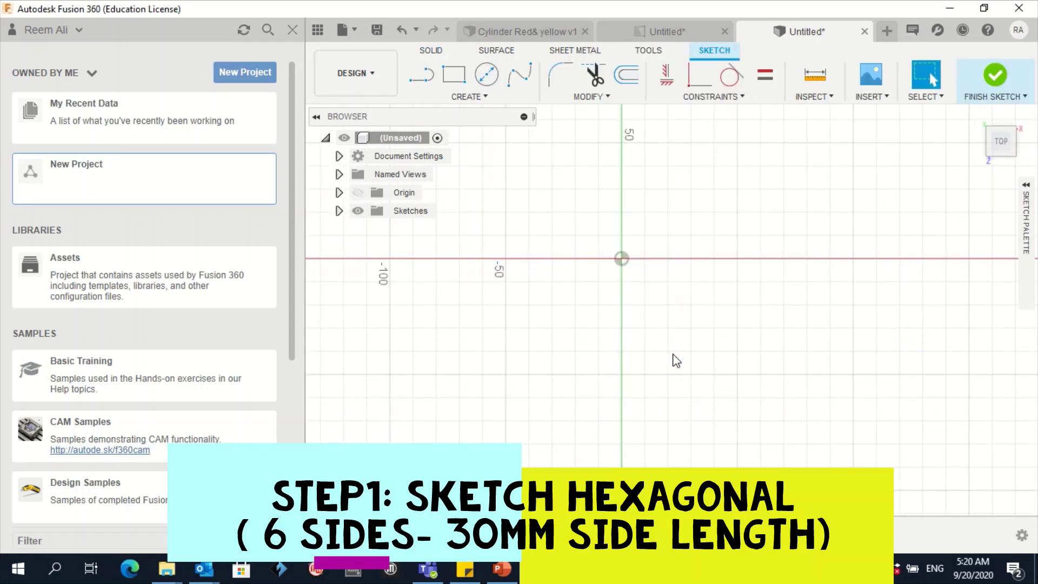
# Check the side width on the worksheet and sketch a six-sided edge polygon from the origin with a 30 mm edge at 0 degrees
pyautogui.click(472, 97)
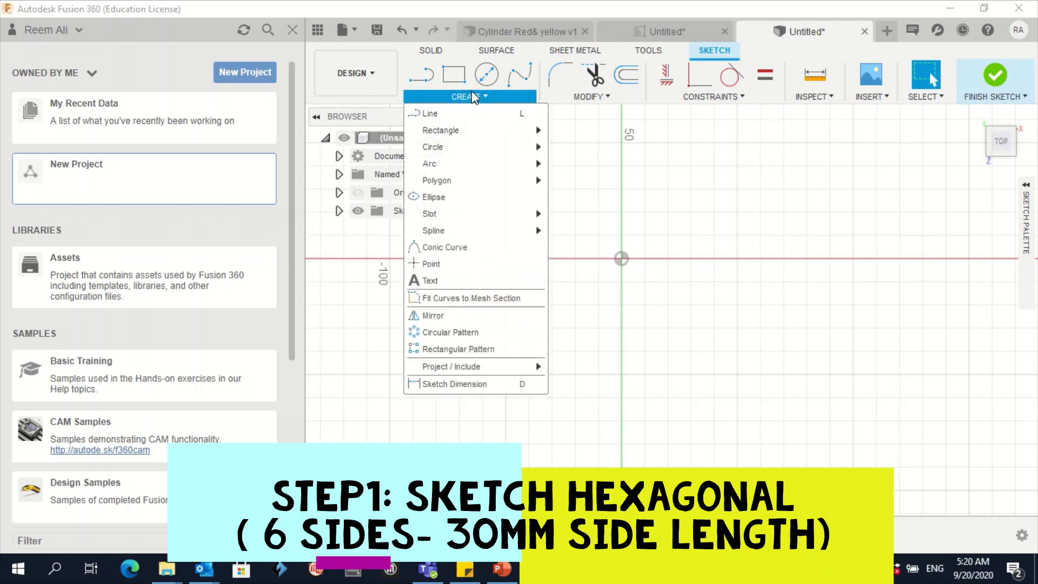
pyautogui.moveTo(472, 190)
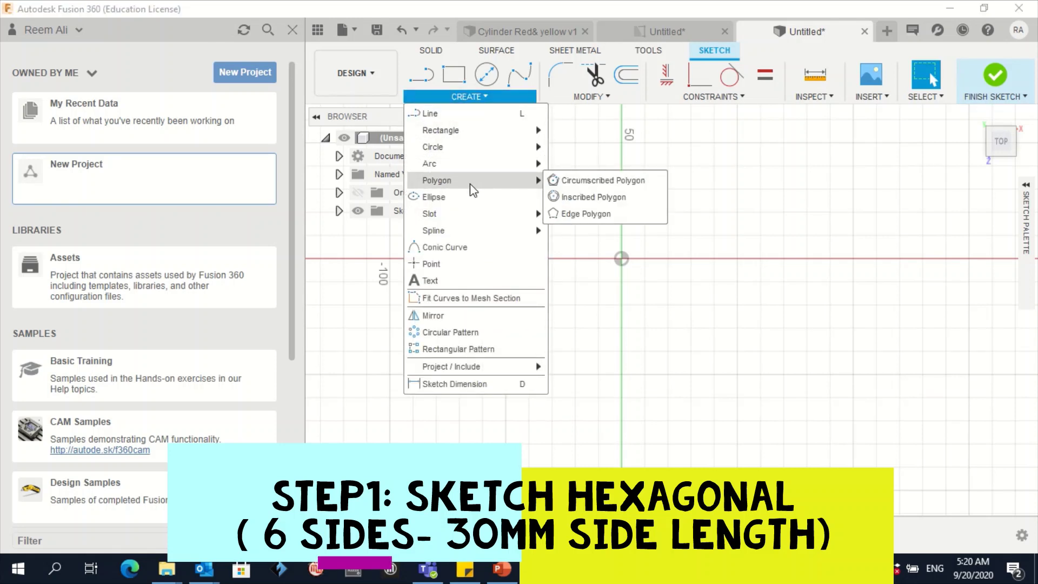
pyautogui.click(578, 216)
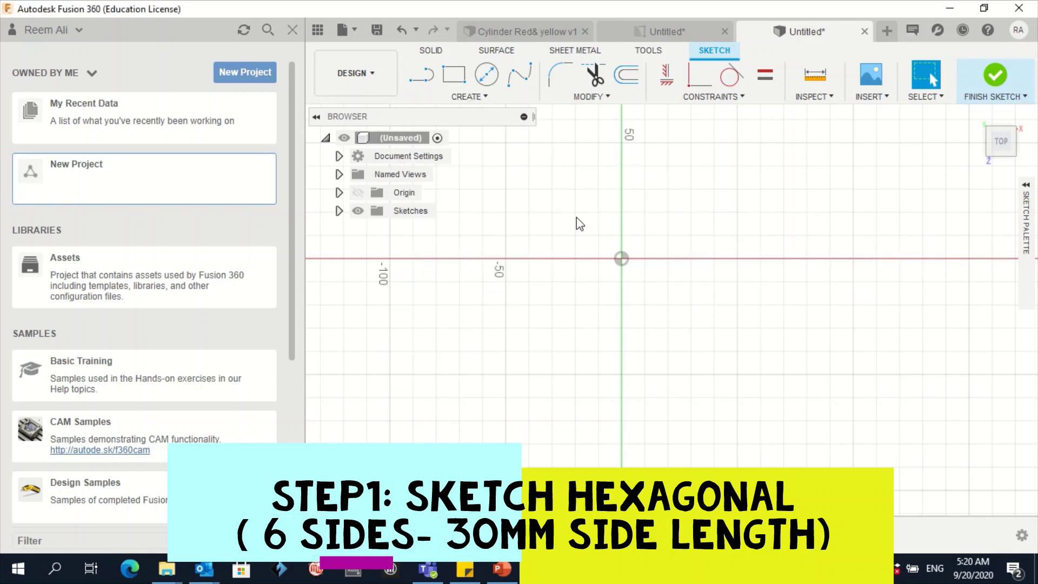
pyautogui.click(621, 260)
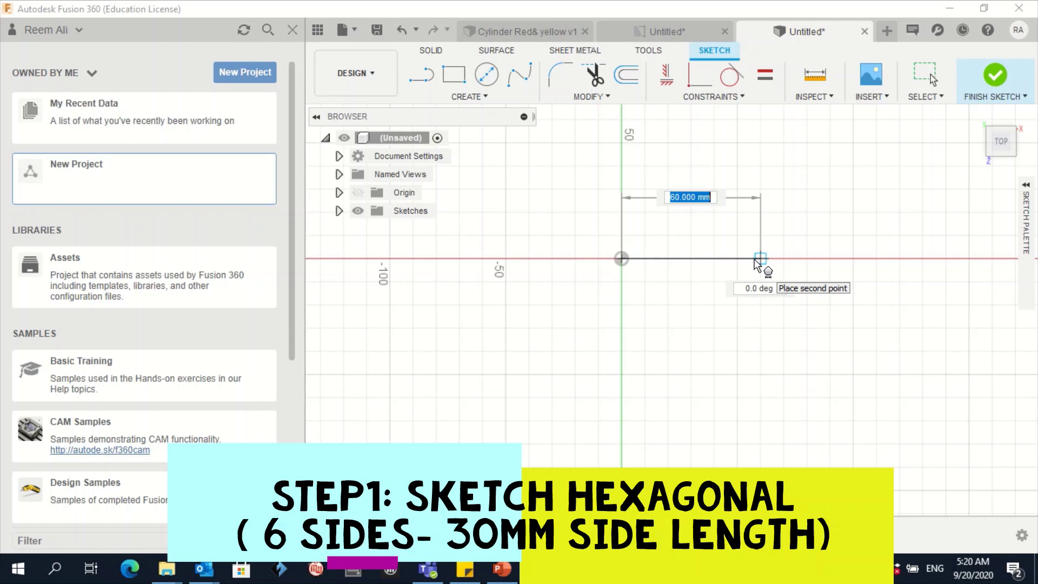
pyautogui.hotkey('alt', 'Tab')
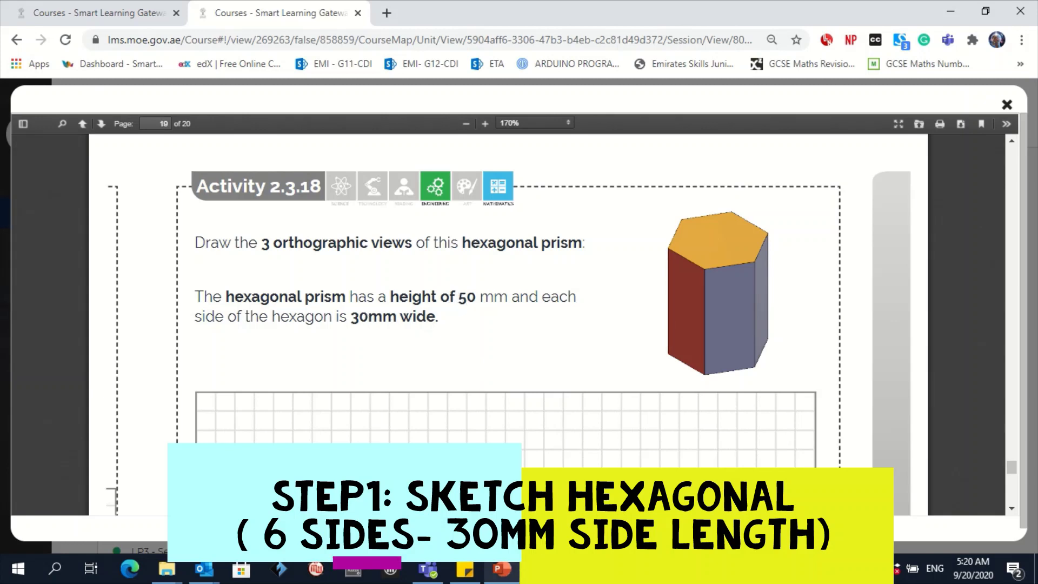
pyautogui.click(545, 574)
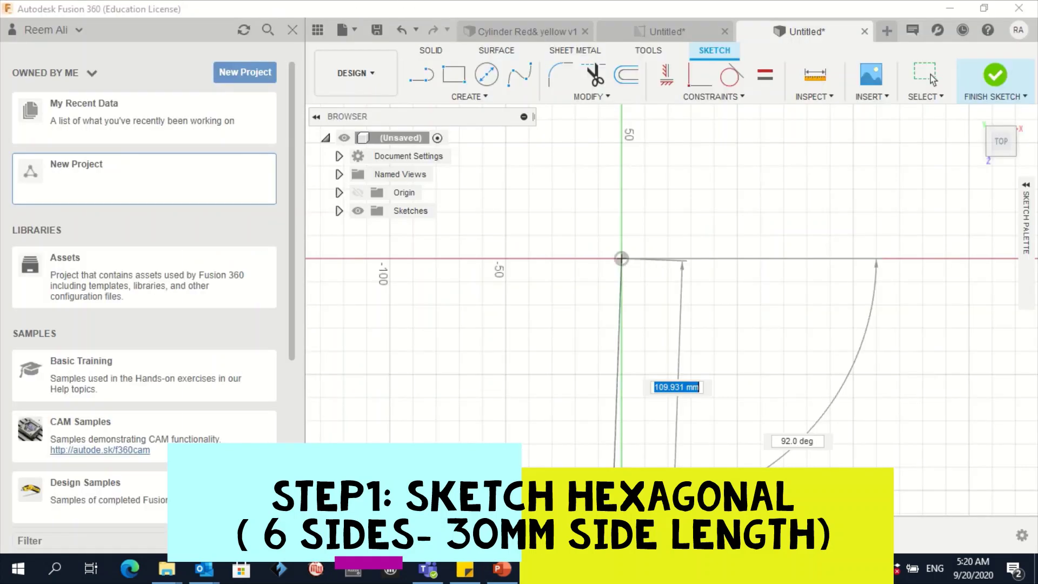
pyautogui.write('30')
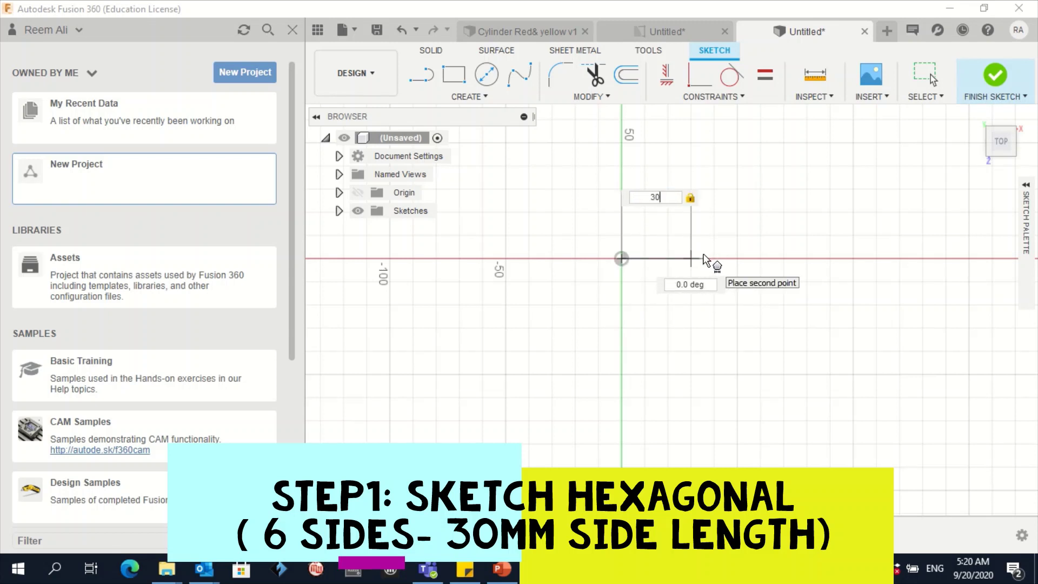
pyautogui.press('Tab')
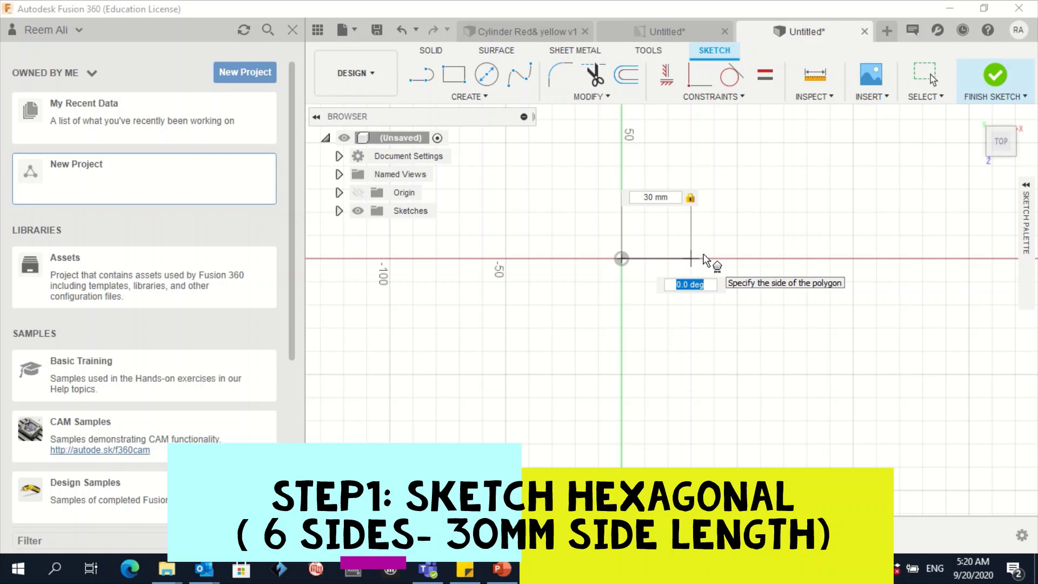
pyautogui.press('Tab')
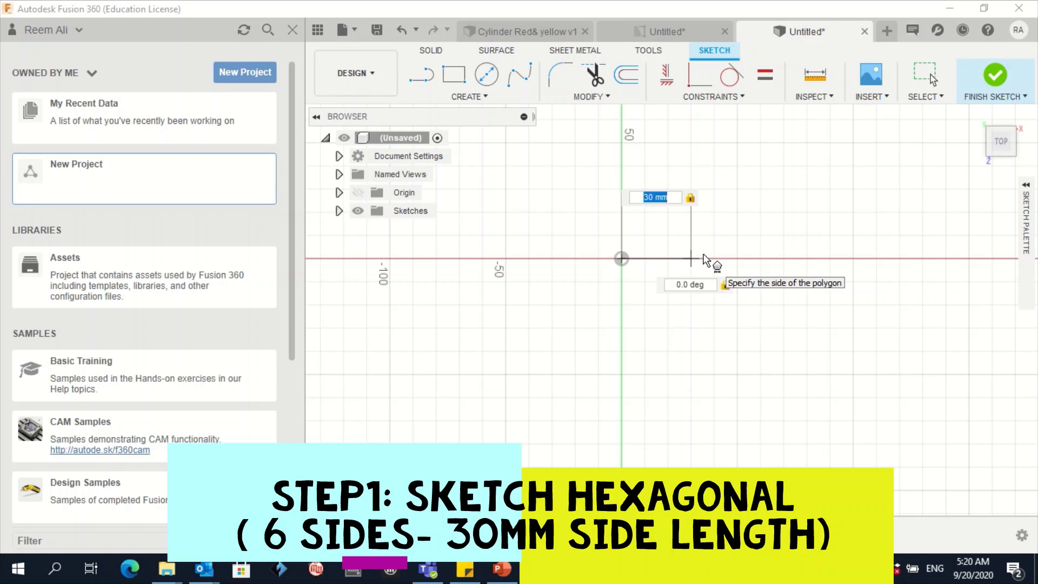
pyautogui.press('Tab')
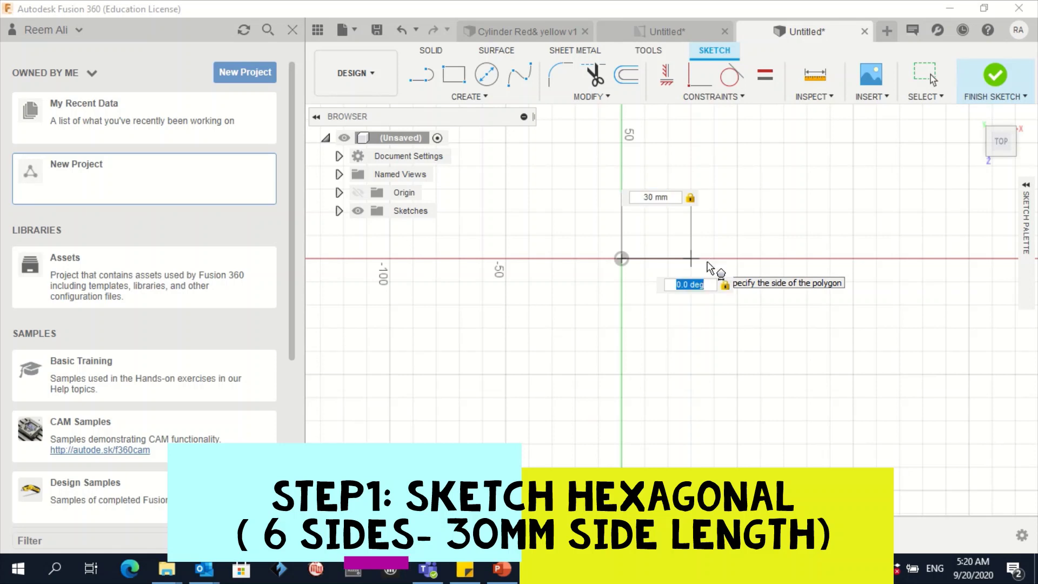
pyautogui.press('Return')
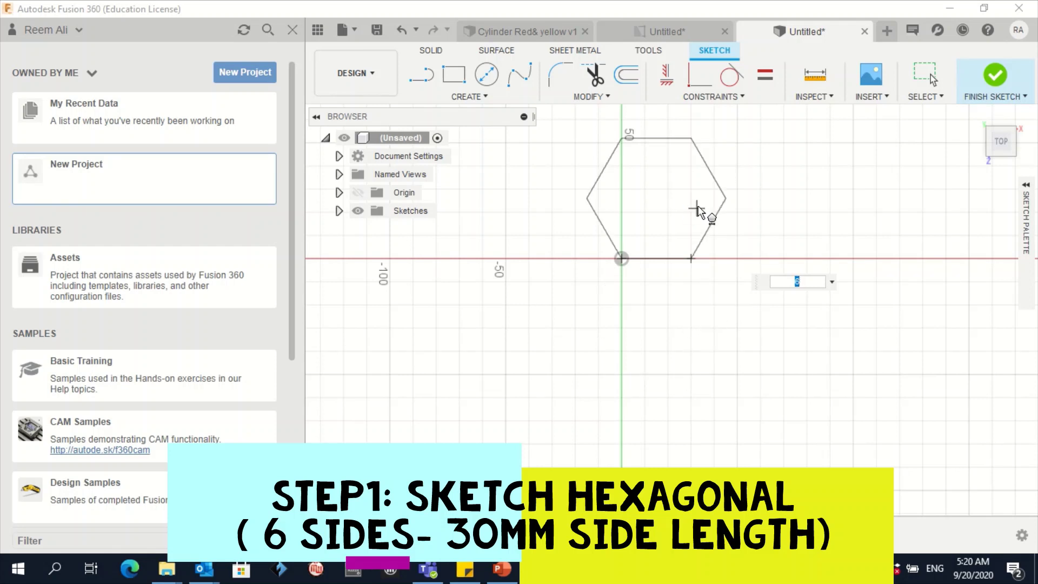
pyautogui.click(699, 236)
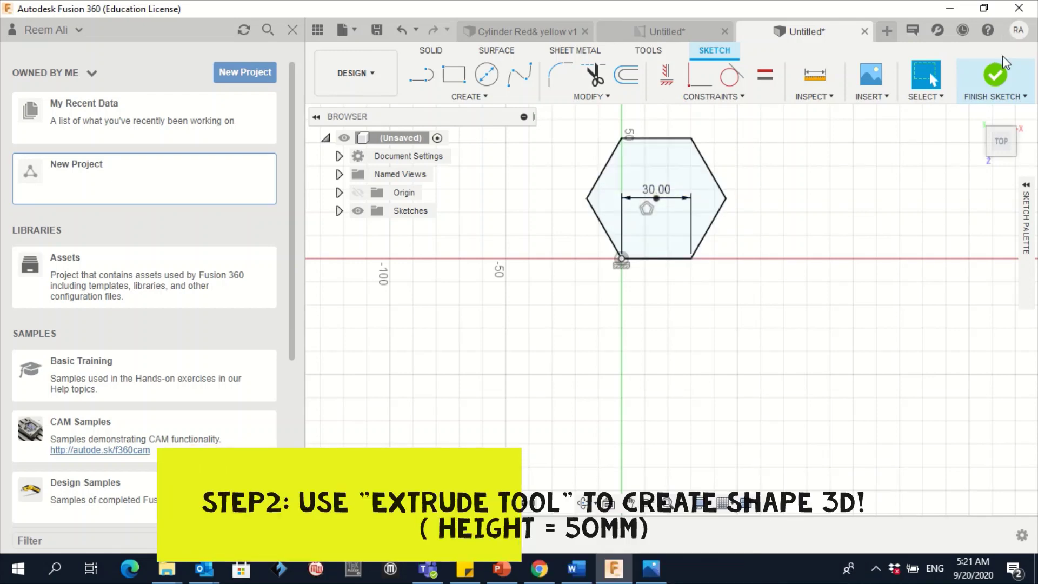
# Finish the sketch and begin extruding the hexagonal profile upward as a new body
pyautogui.click(1000, 80)
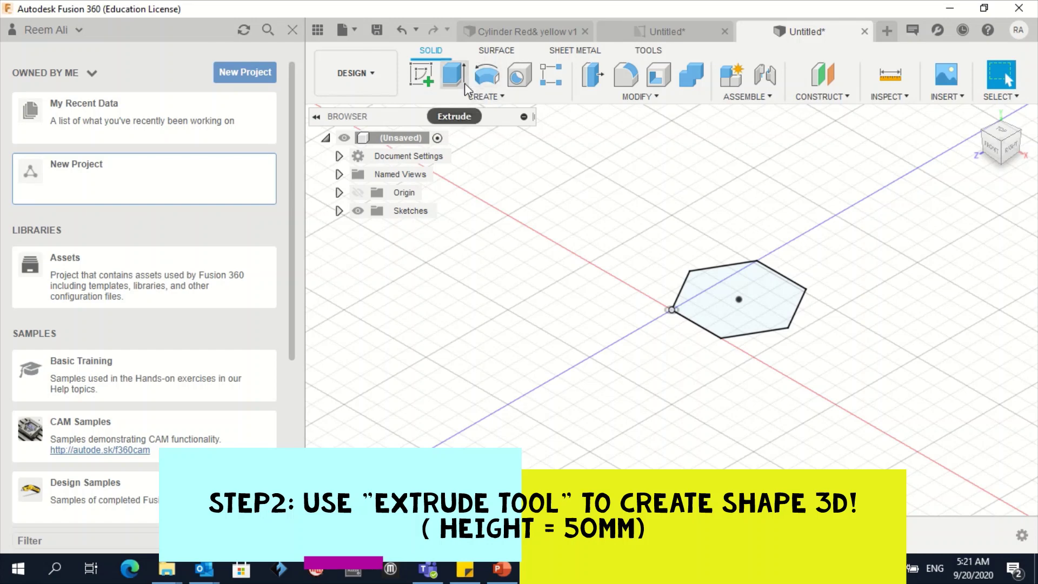
pyautogui.click(484, 98)
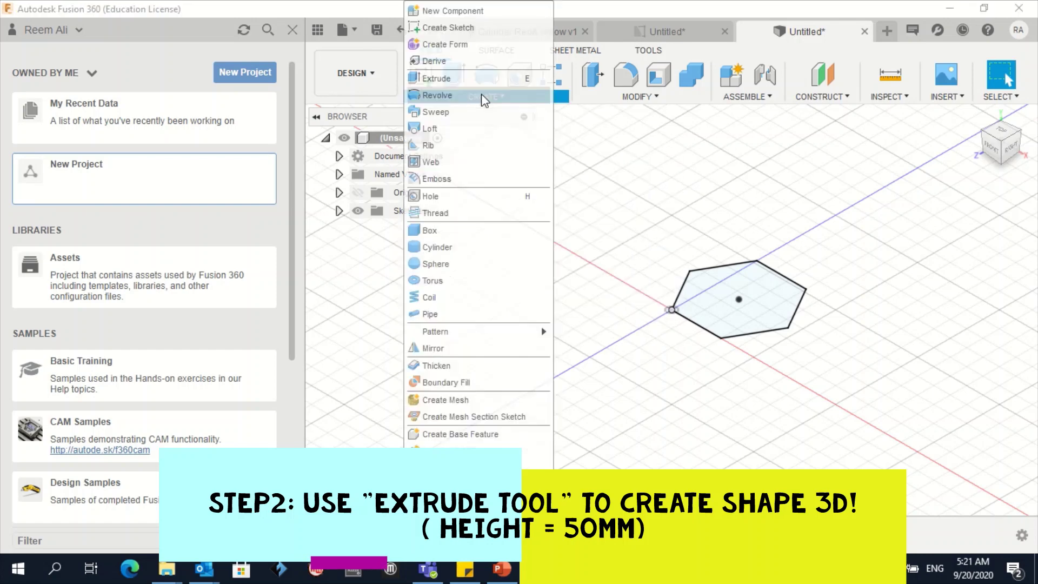
pyautogui.click(481, 79)
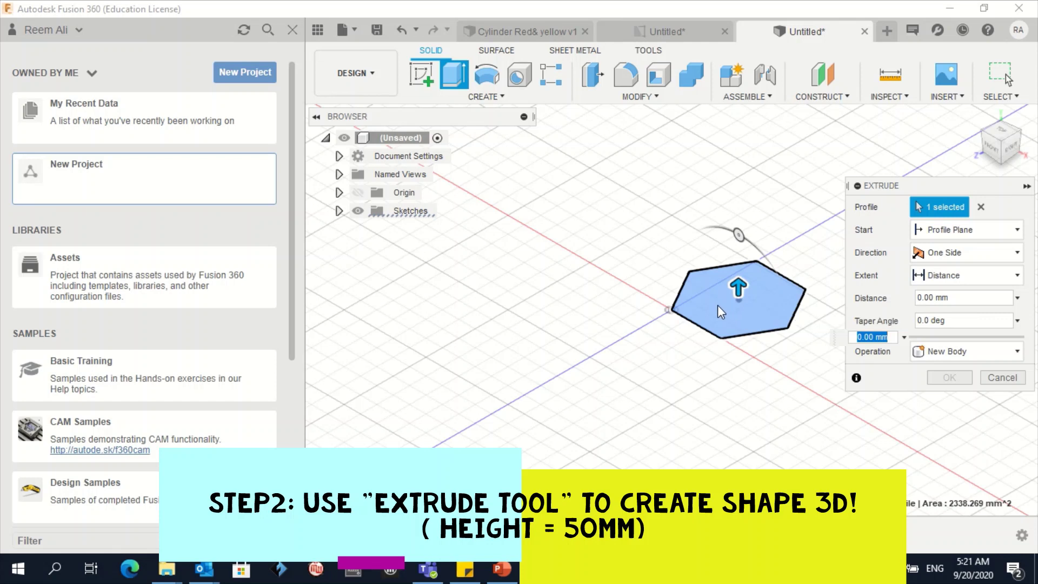
pyautogui.rightClick(719, 312)
pyautogui.click(722, 309)
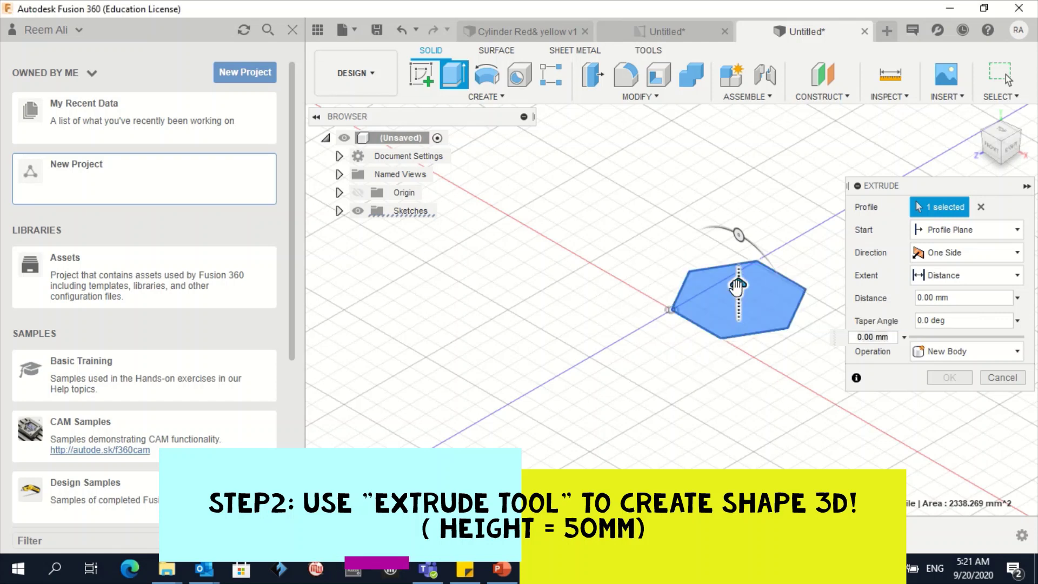
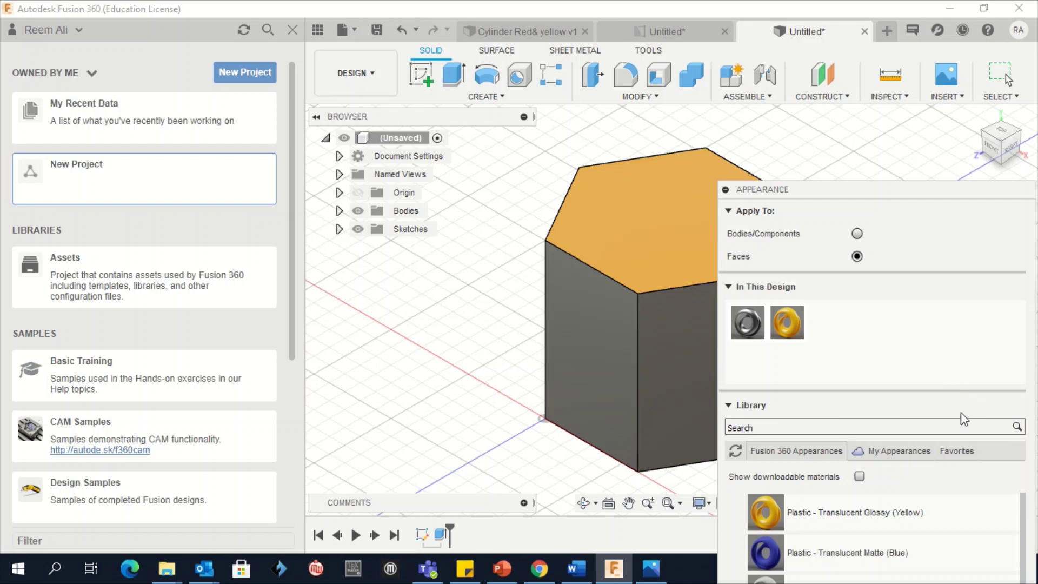
# Apply the Plastic - Translucent Glossy (Red) appearance to the prism's side face that touches the origin
pyautogui.scroll(-5, 1007, 559)
pyautogui.moveTo(956, 202); pyautogui.dragTo(948, 33)
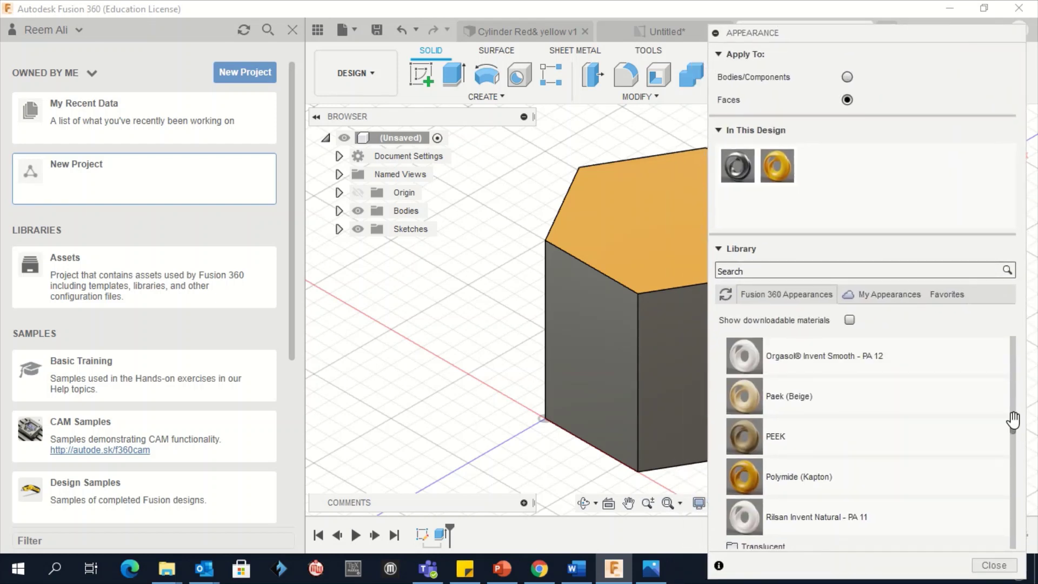
pyautogui.moveTo(1010, 417); pyautogui.dragTo(1016, 446)
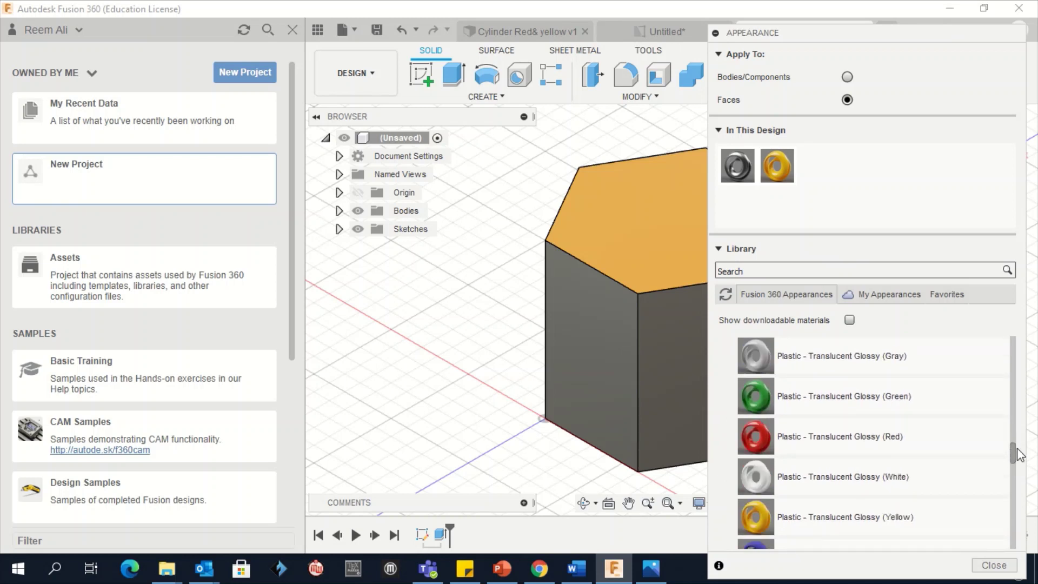
pyautogui.moveTo(753, 437); pyautogui.dragTo(573, 372)
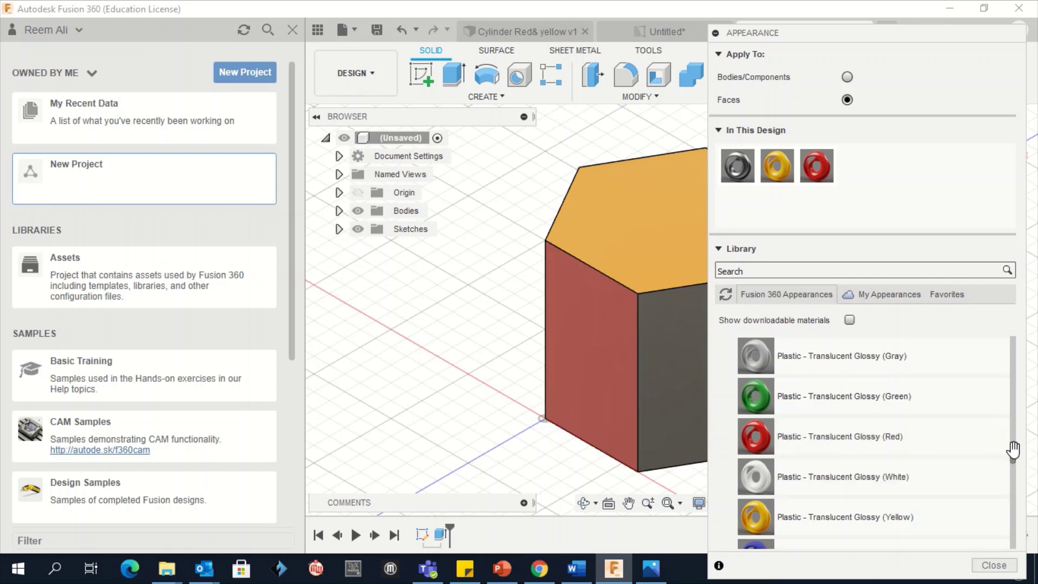
# Apply the Plastic - Translucent Matte (Blue) appearance to the side face adjoining the red one and bring the whole prism into view
pyautogui.moveTo(1013, 447)
pyautogui.mouseDown()
pyautogui.moveTo(1015, 475)
pyautogui.moveTo(1014, 463)
pyautogui.mouseUp()
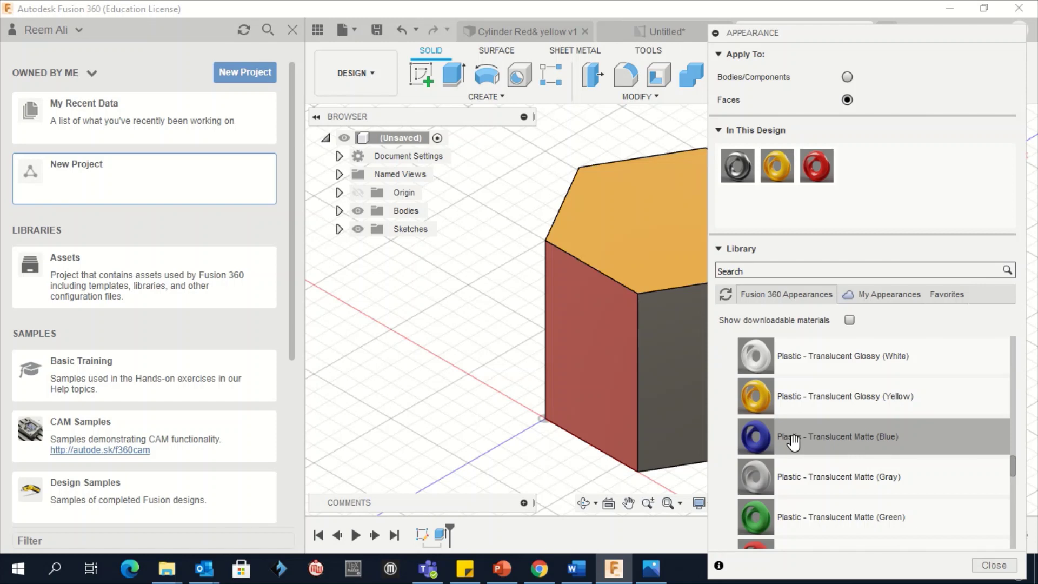
pyautogui.moveTo(793, 441); pyautogui.dragTo(668, 390)
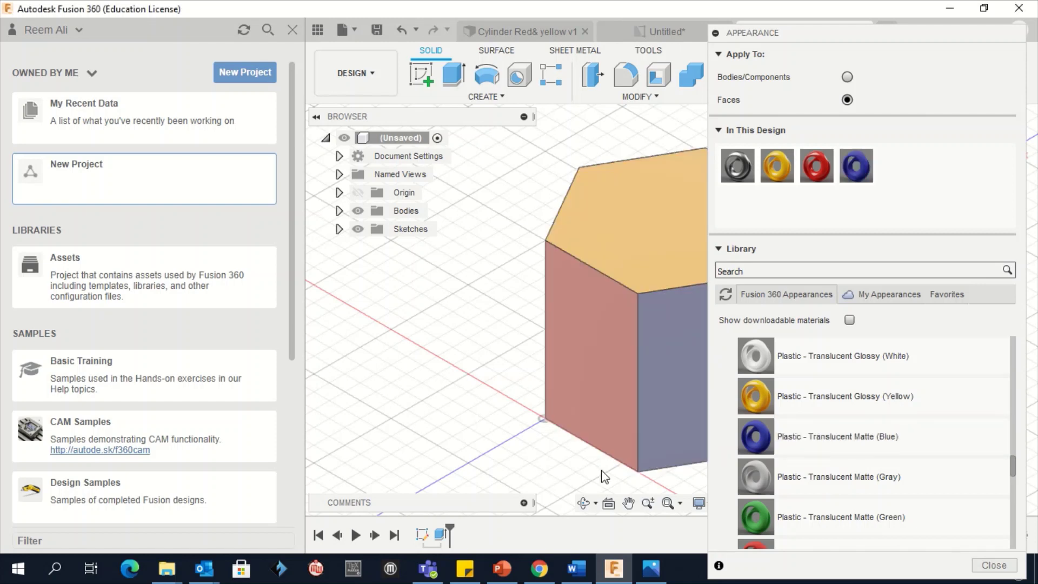
pyautogui.click(628, 503)
pyautogui.moveTo(578, 399); pyautogui.dragTo(405, 375)
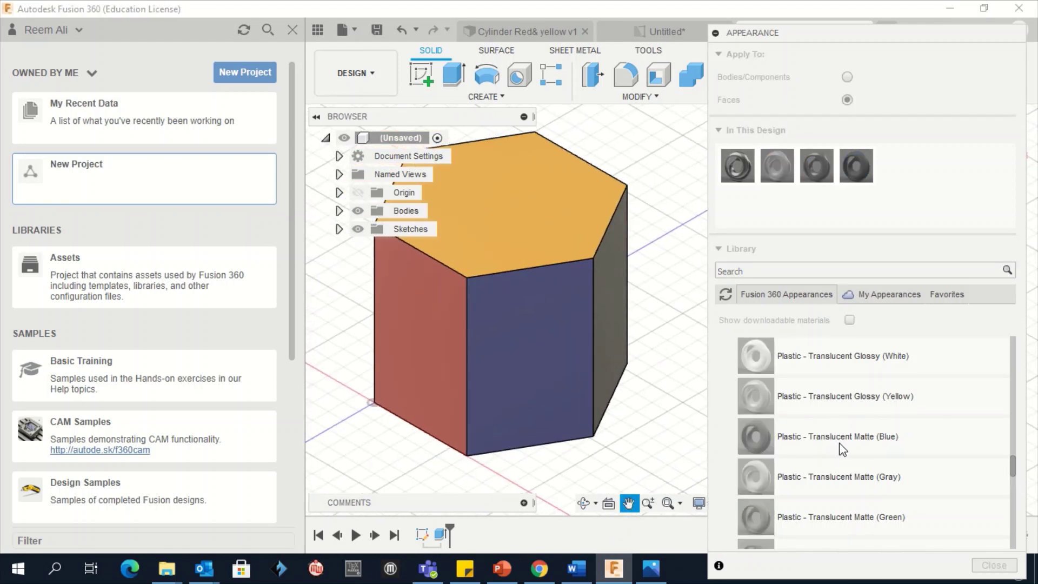
# Apply the Plastic - Translucent Matte (Blue) appearance to the remaining visible side face and compare the prism with the worksheet picture
pyautogui.press('Escape')
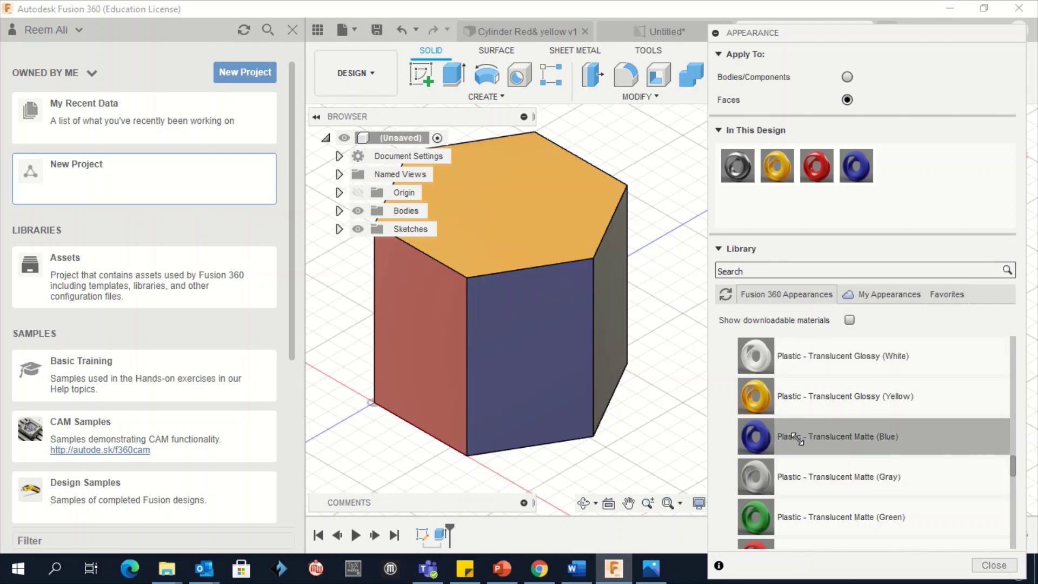
pyautogui.moveTo(794, 437); pyautogui.dragTo(608, 304)
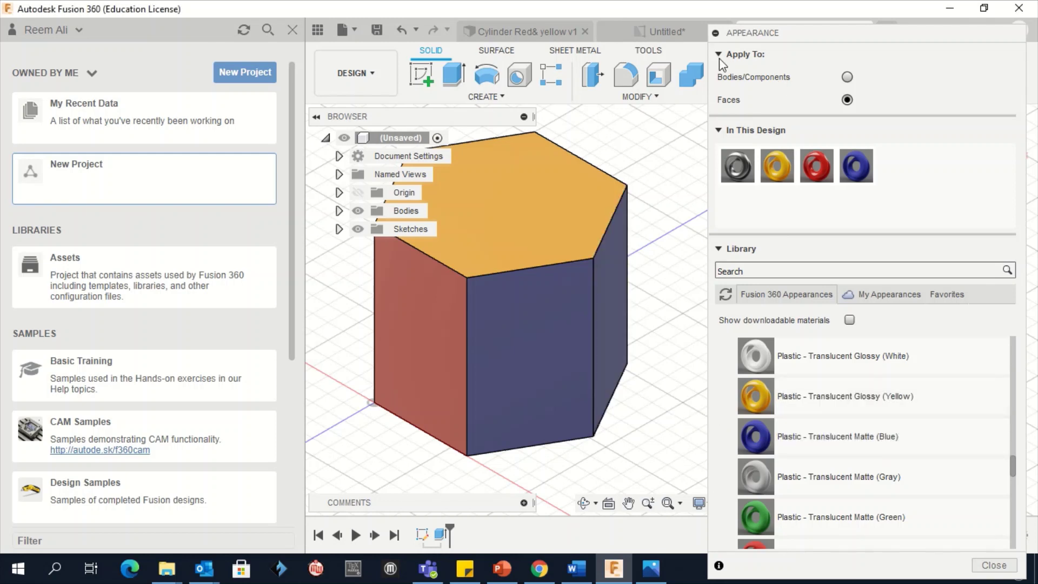
pyautogui.click(715, 33)
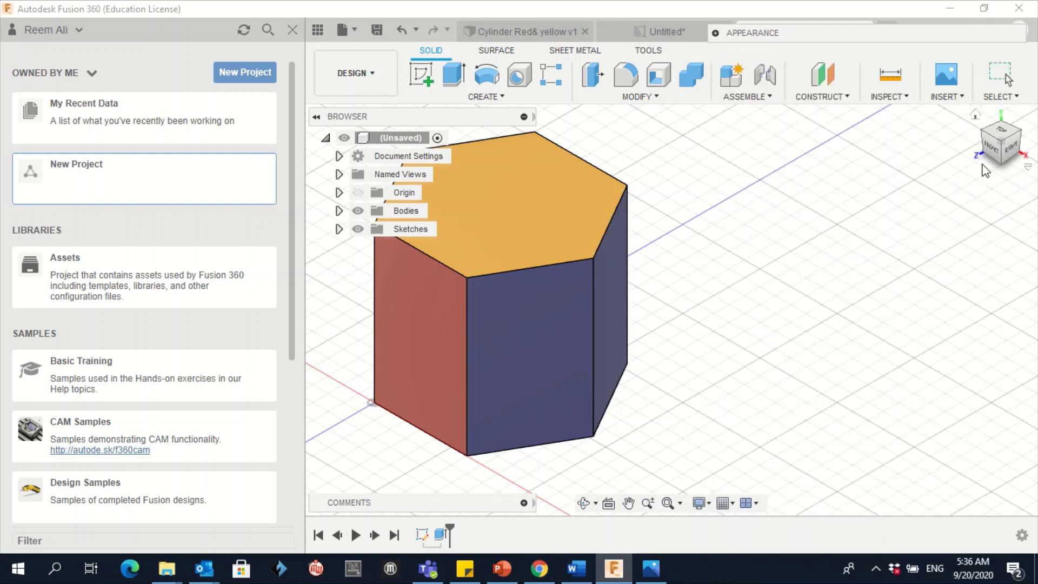
pyautogui.click(976, 117)
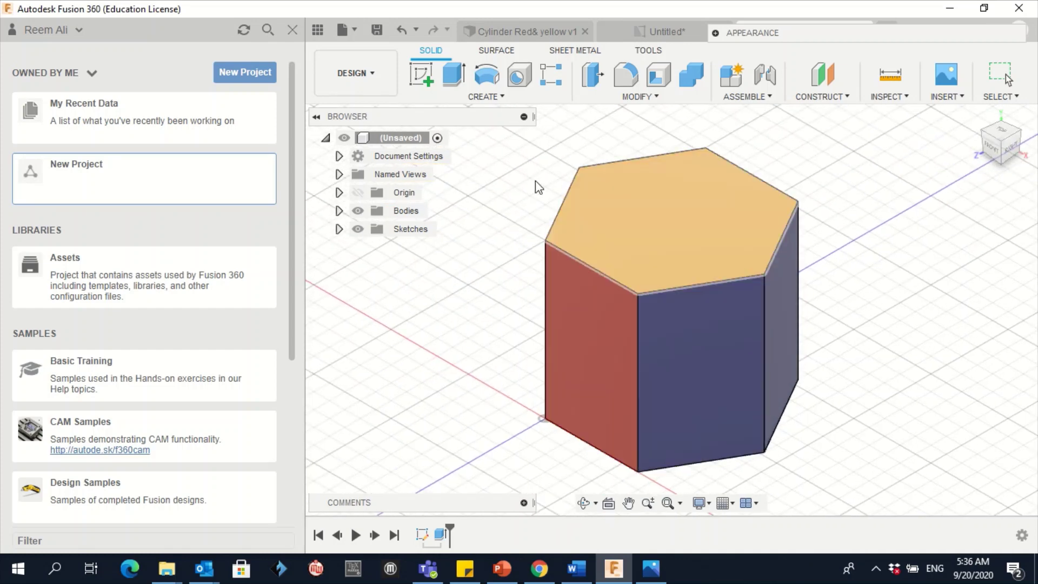
pyautogui.click(539, 568)
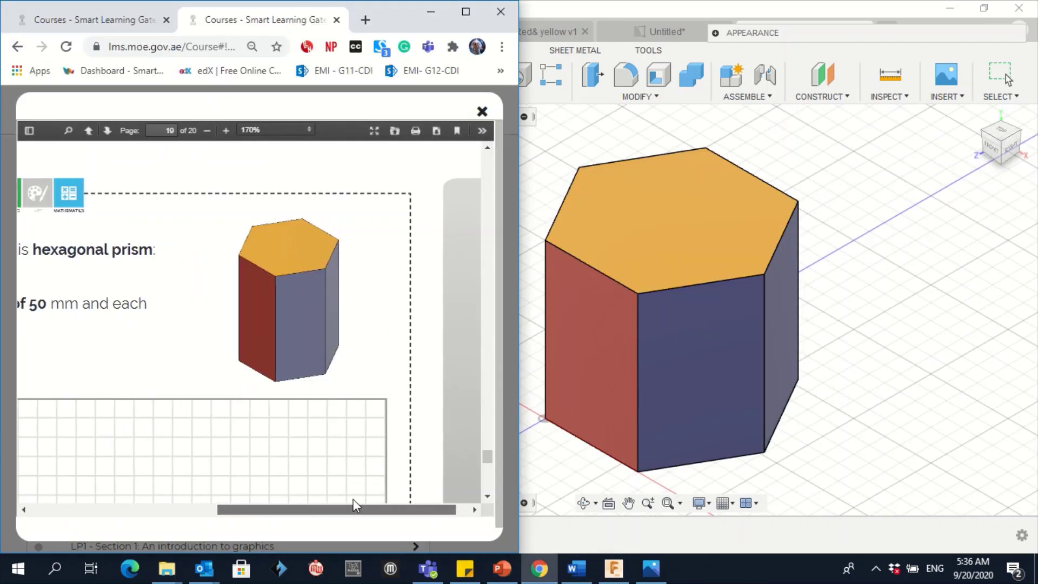
pyautogui.click(896, 373)
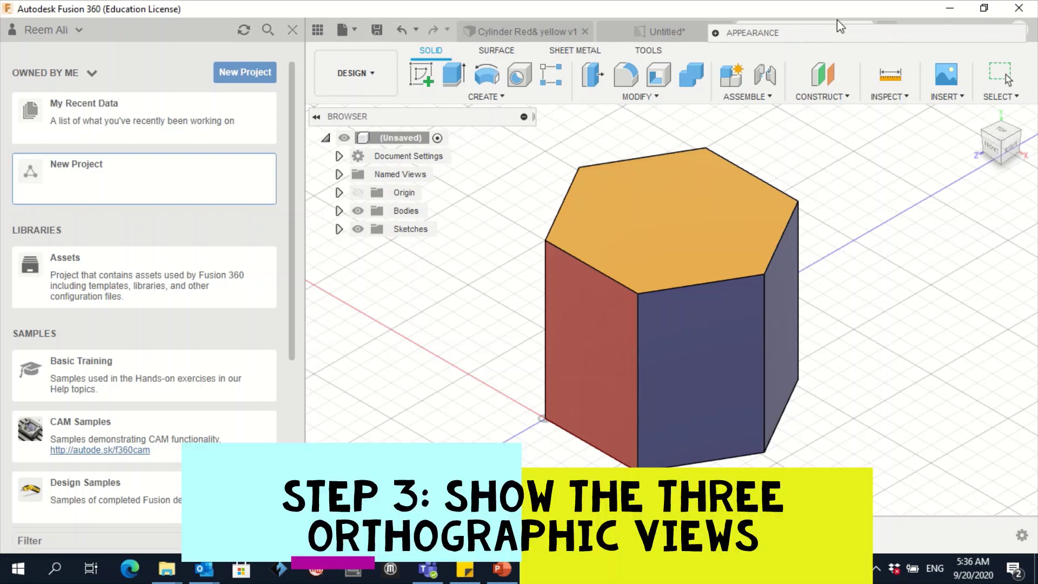
# Save the design as Prism in My First Project and create a new ISO drawing from it in mm on an A3 sheet
pyautogui.click(350, 31)
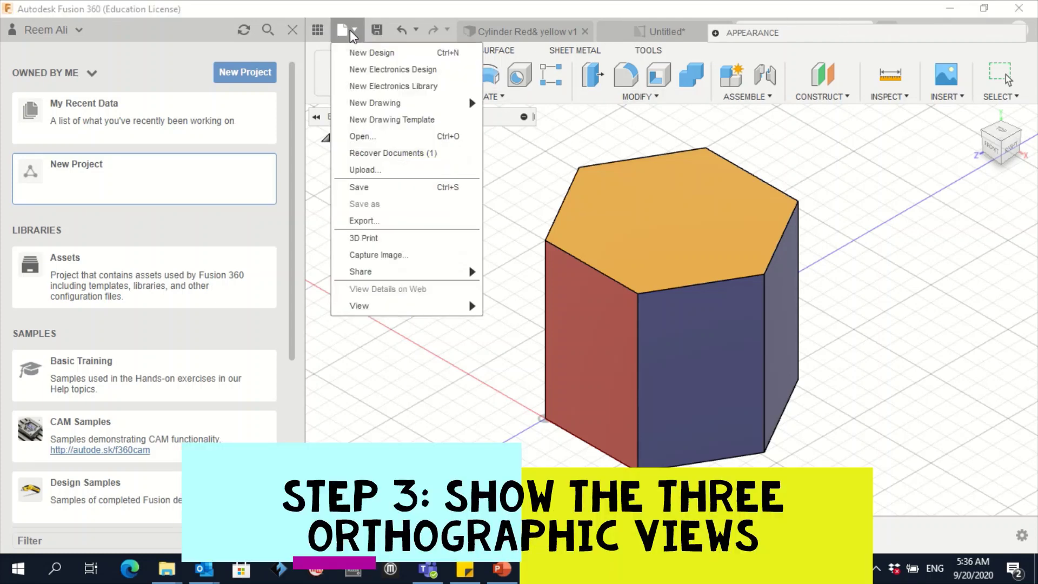
pyautogui.moveTo(395, 105)
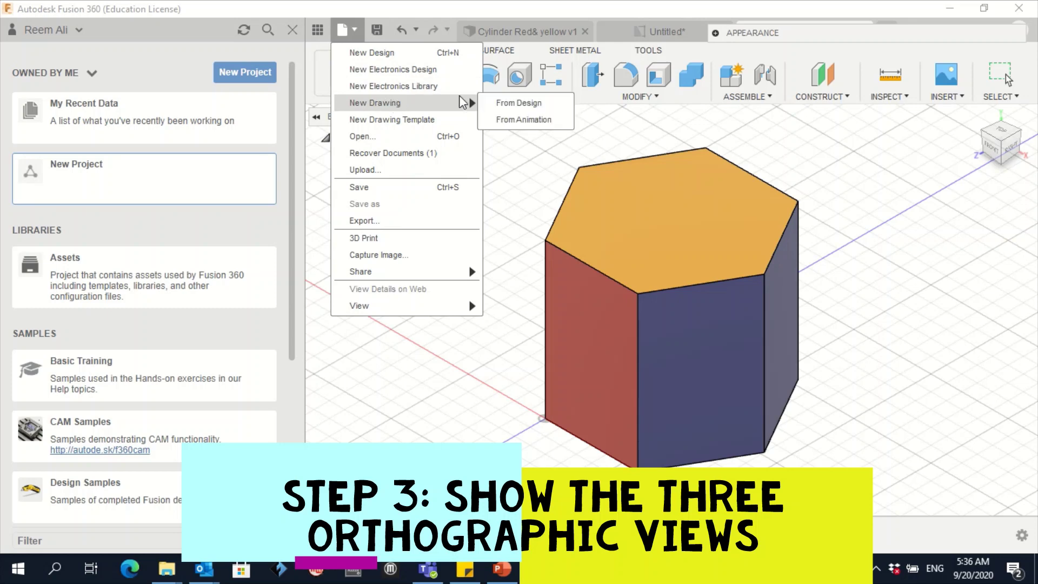
pyautogui.click(505, 104)
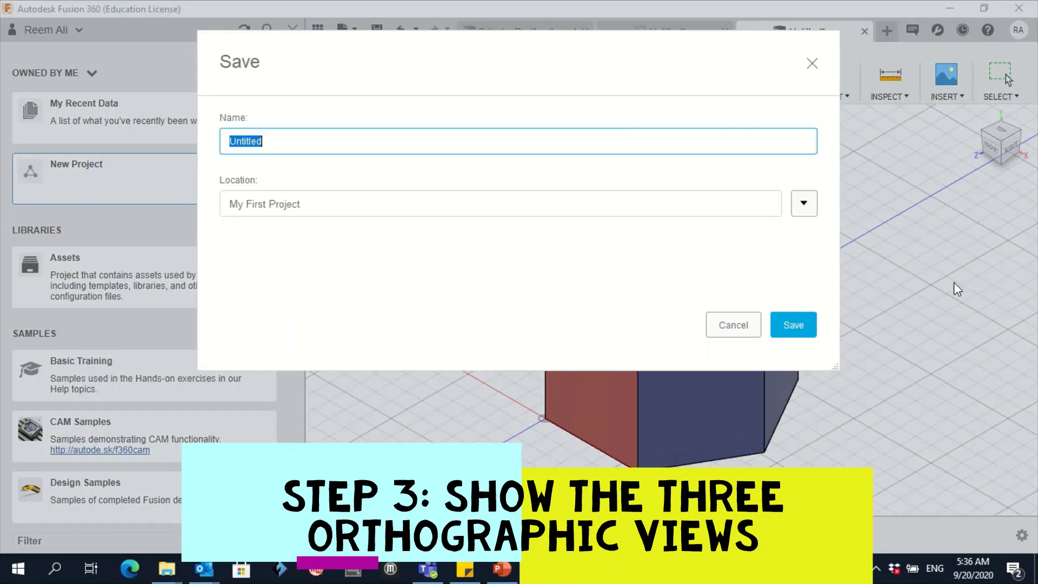
pyautogui.write('H')
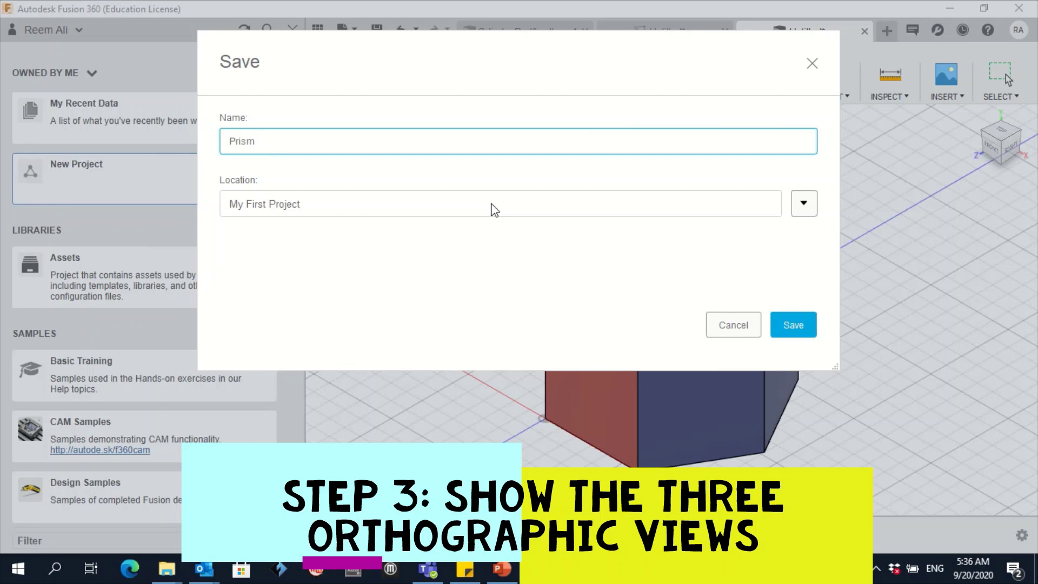
pyautogui.click(803, 328)
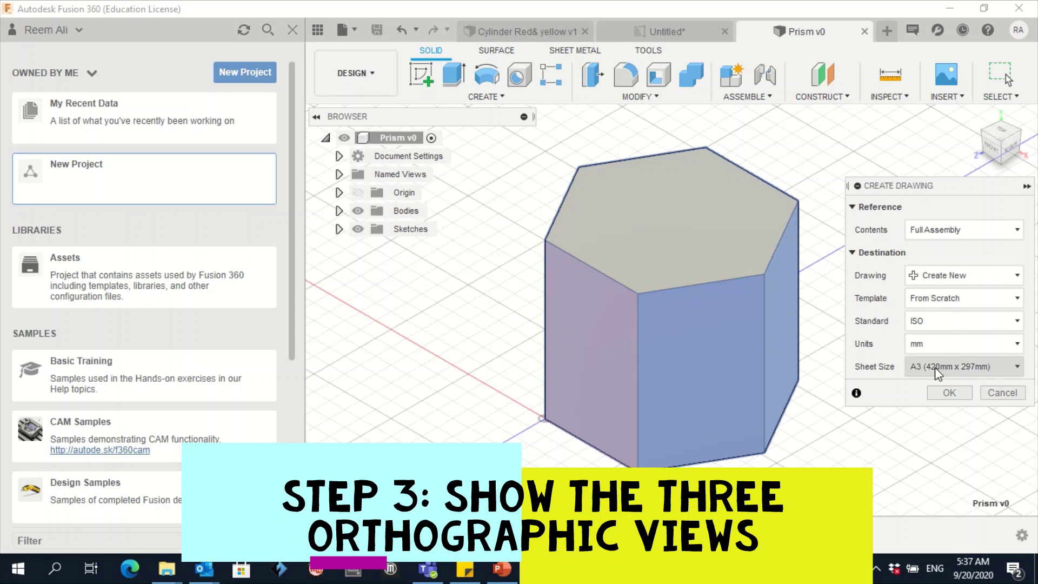
pyautogui.click(950, 393)
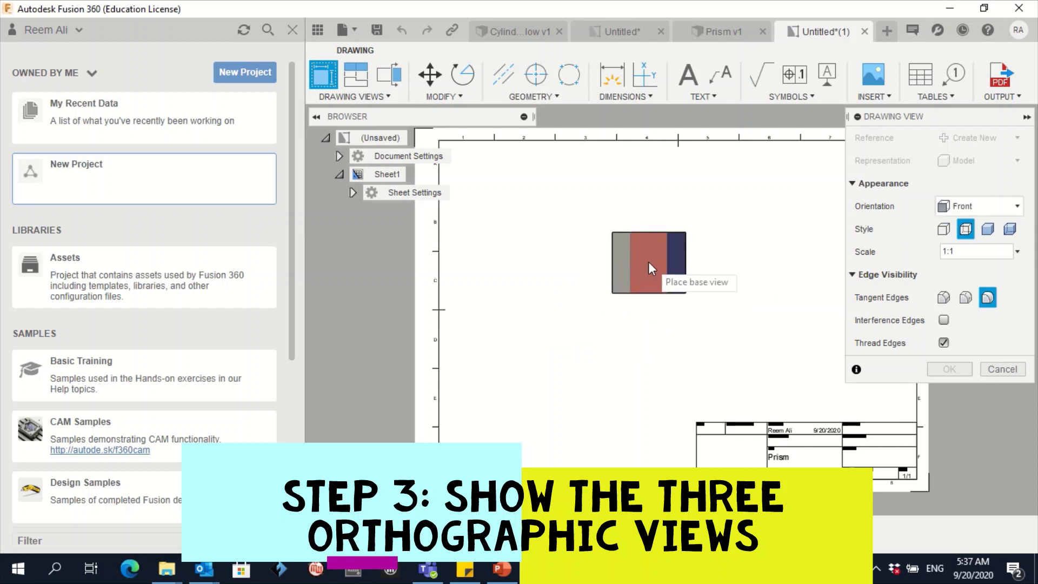
# Place the front base view at 1:1 scale and project one view directly below it and one to its left
pyautogui.click(616, 263)
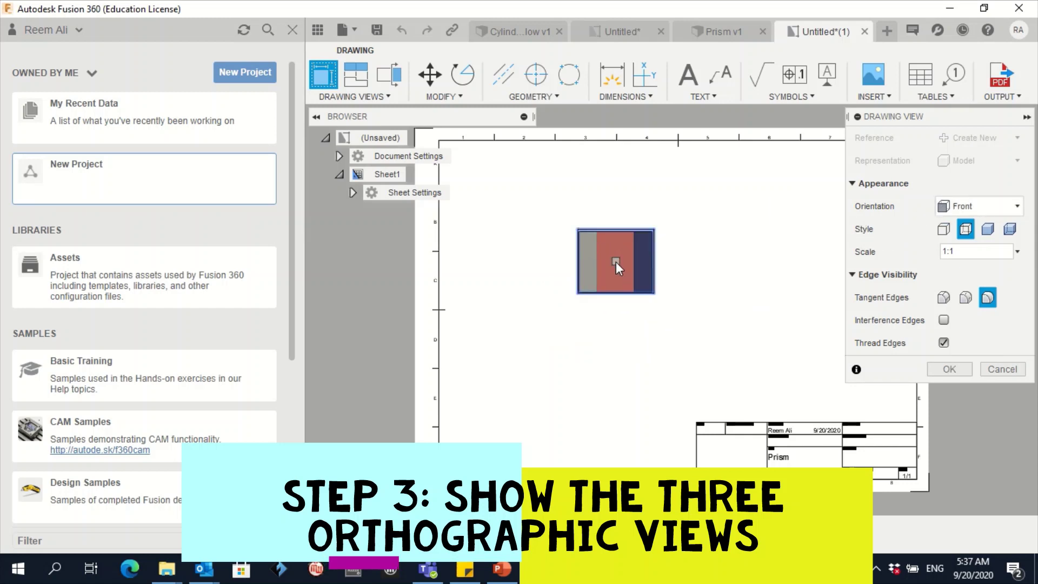
pyautogui.click(355, 81)
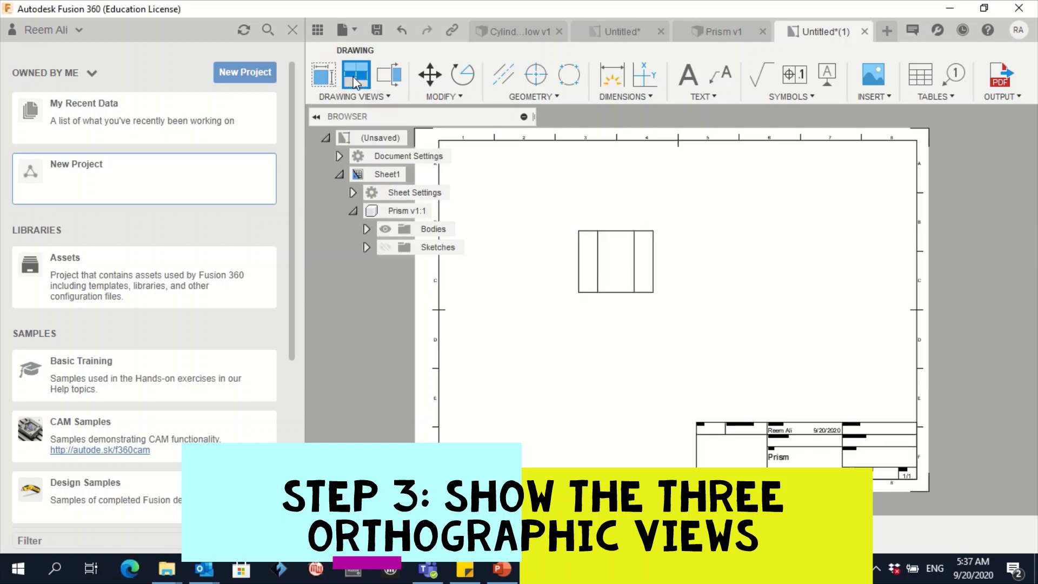
pyautogui.click(626, 251)
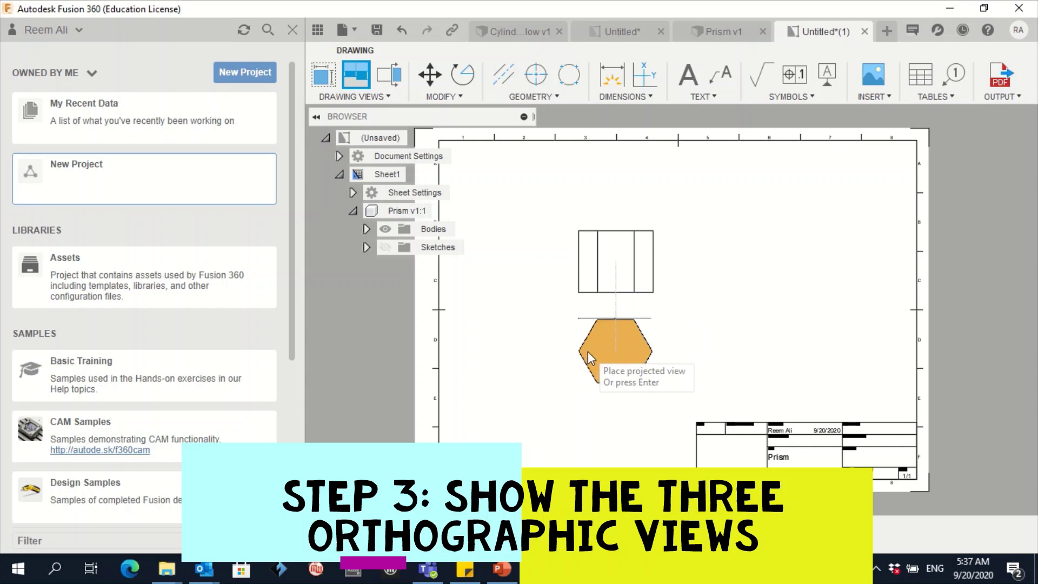
pyautogui.click(588, 352)
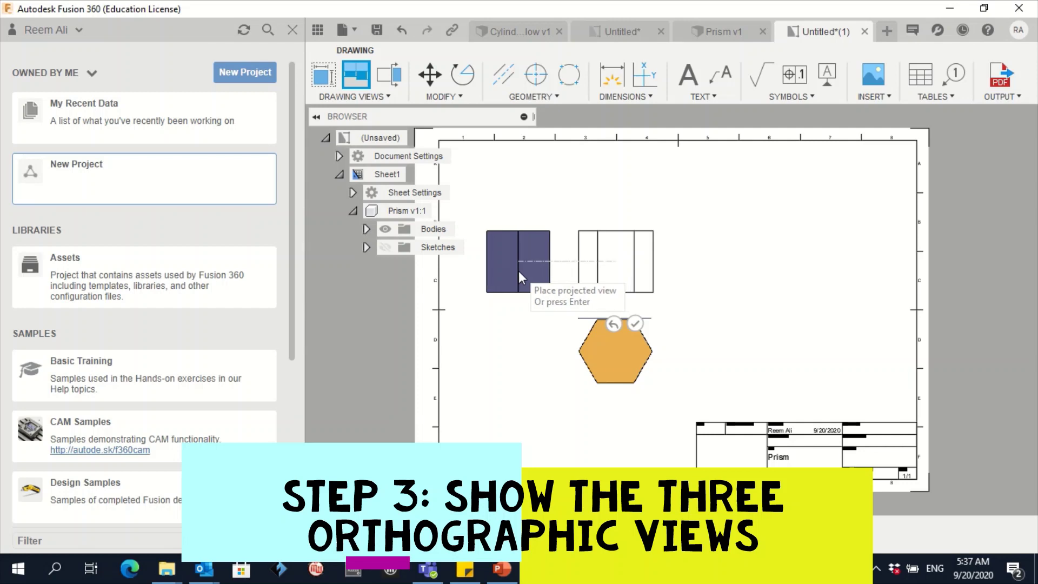
pyautogui.click(519, 273)
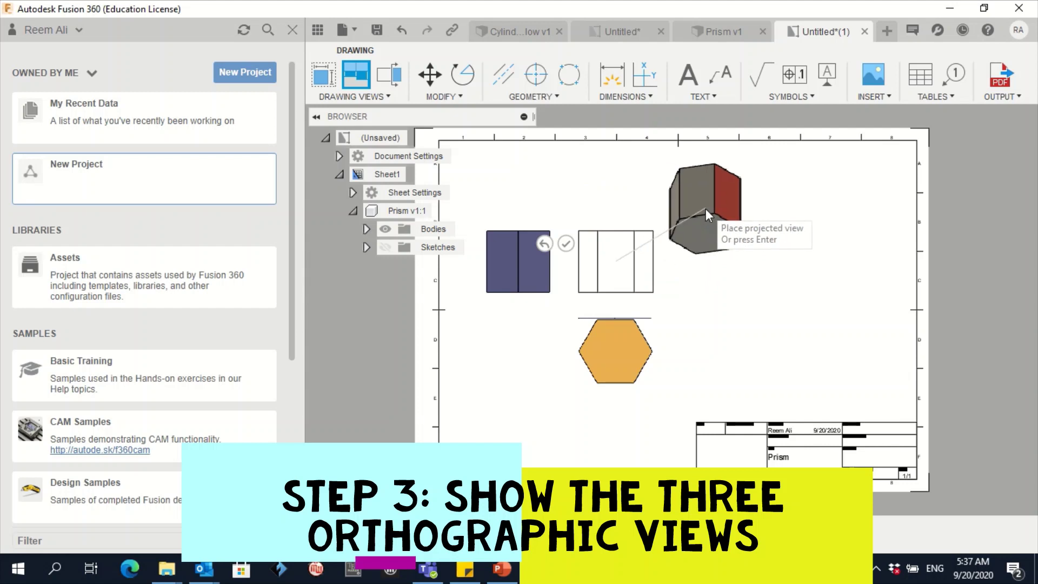
pyautogui.press('Return')
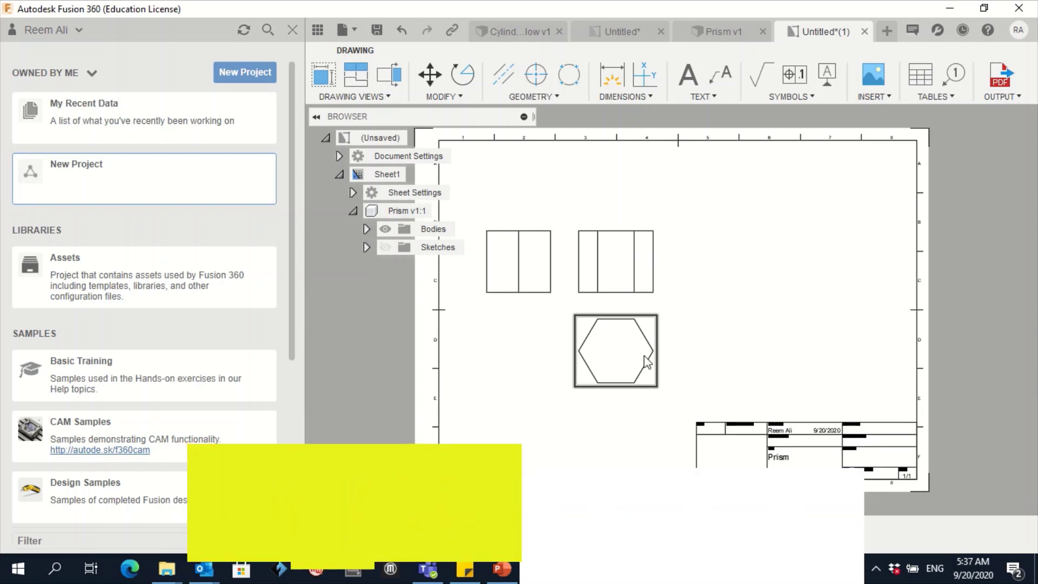
# Switch to the Word portfolio document and find the snapshot placeholder for the three orthographic views activity on page 14
pyautogui.click(577, 568)
pyautogui.scroll(-15, 501, 390)
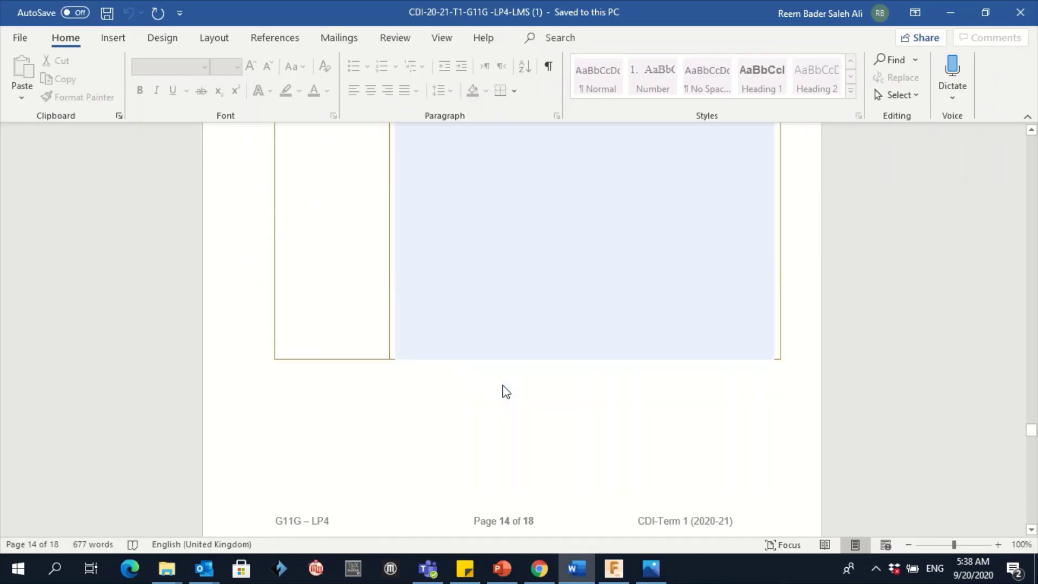
pyautogui.scroll(-2, 503, 388)
pyautogui.scroll(2, 502, 388)
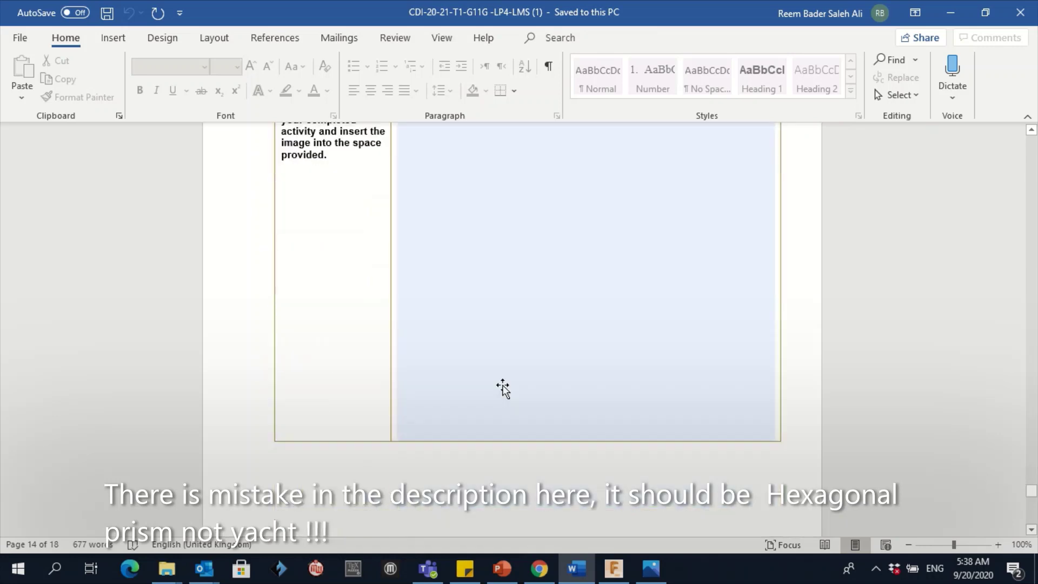
pyautogui.scroll(-10, 503, 388)
pyautogui.scroll(8, 502, 389)
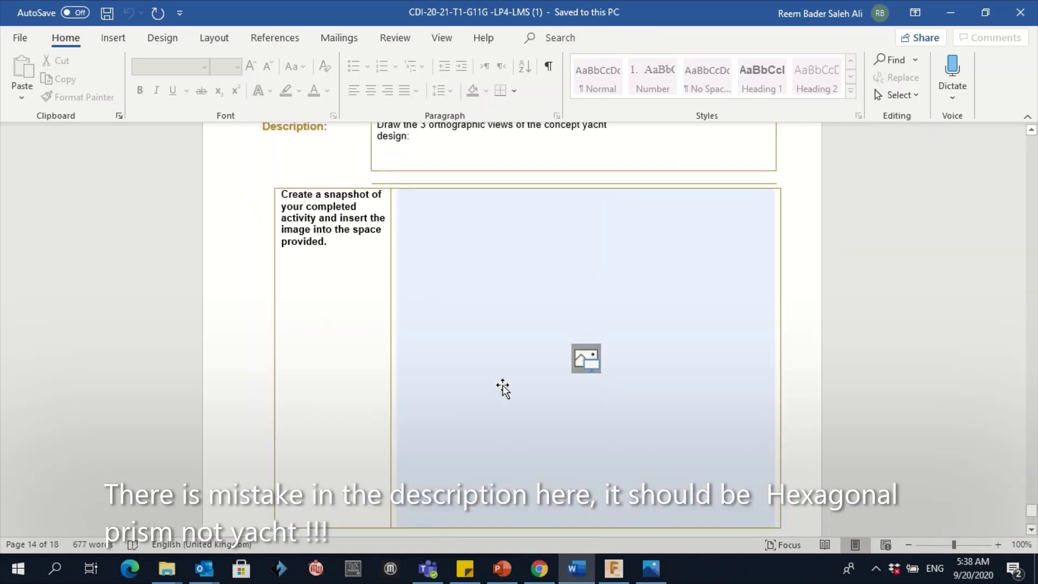